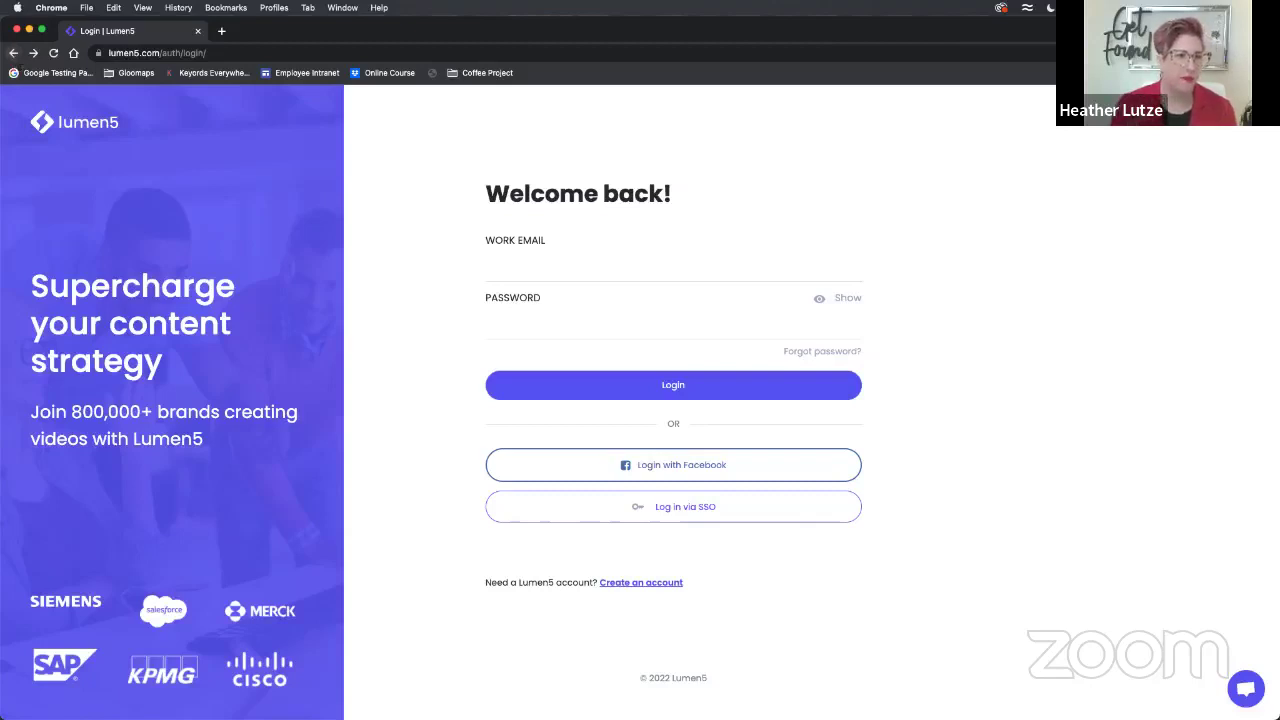
- Go to the jasper.ai website in place of the Lumen5 login page
left_click(235, 55)
left_click_drag(235, 55, 113, 51)
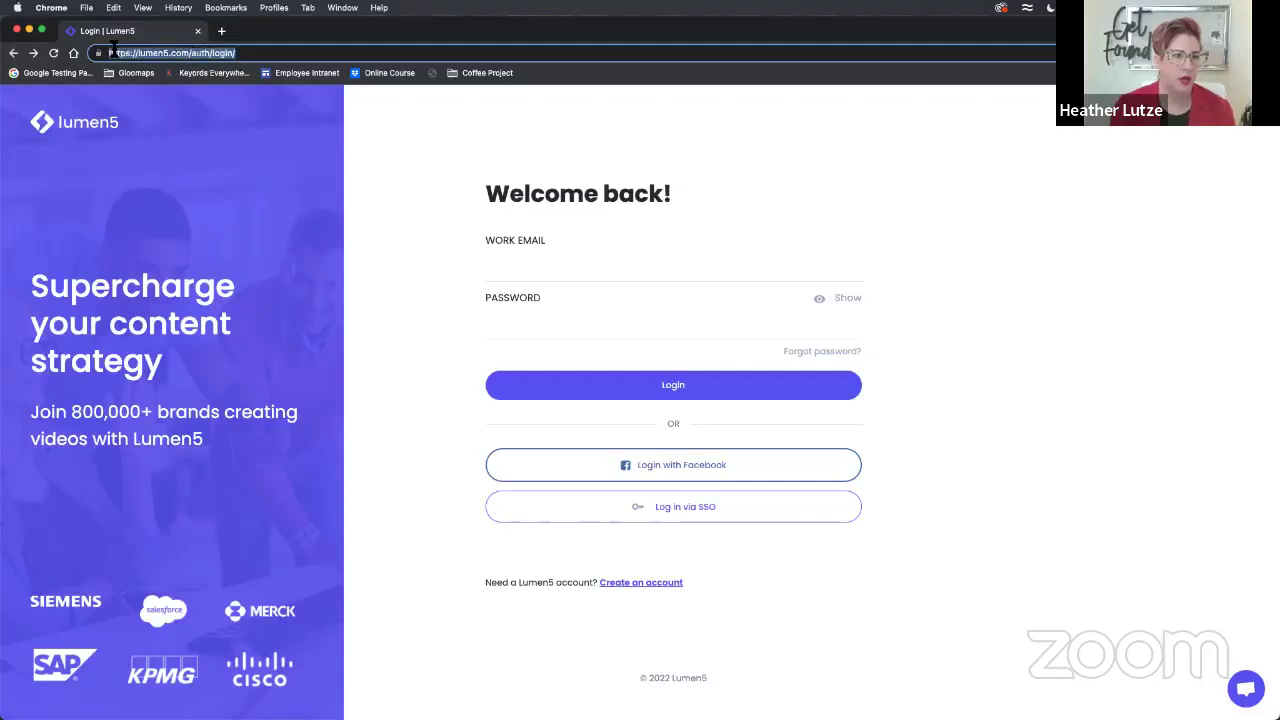
type("japs")
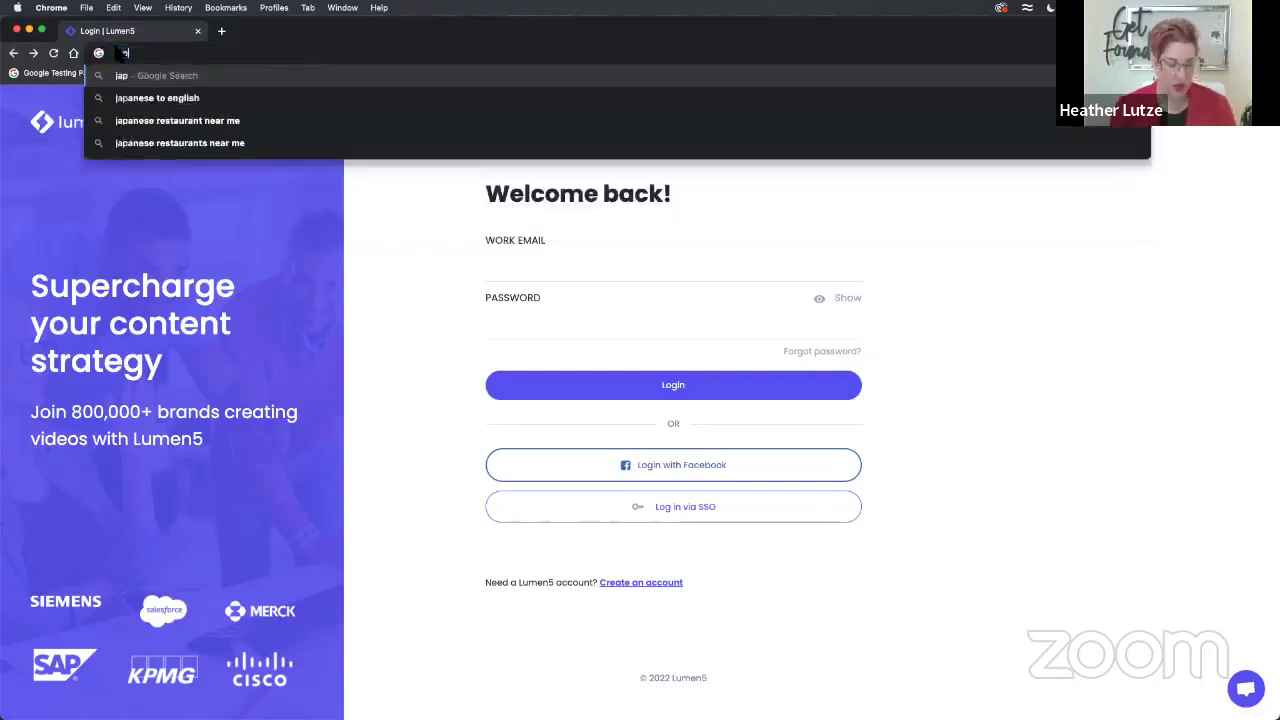
key("BackSpace")
key("BackSpace")
key("BackSpace")
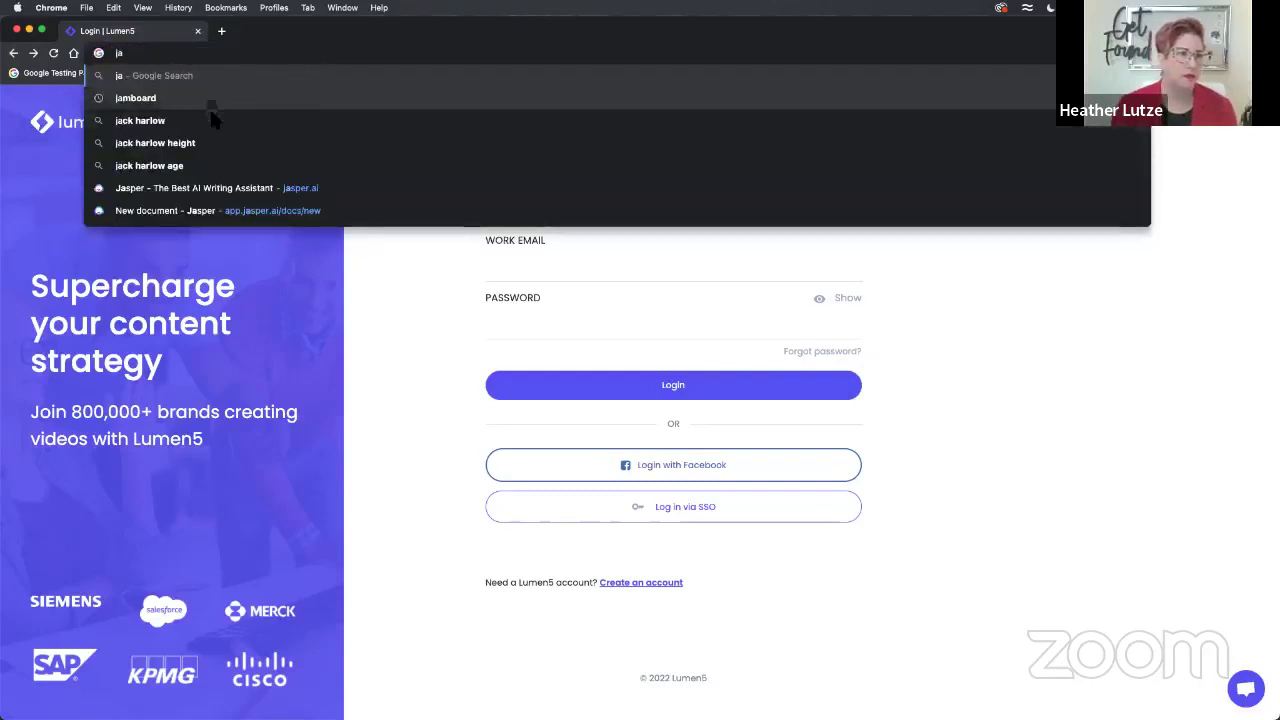
type("asper.ai")
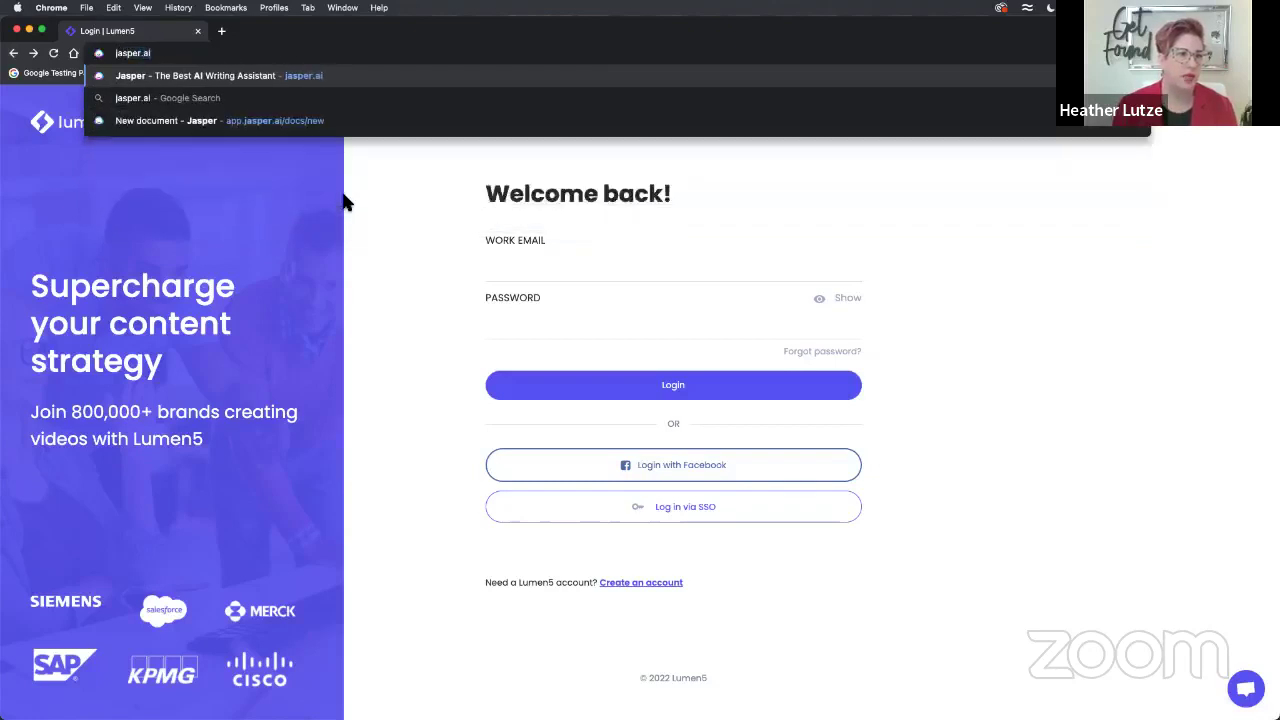
key("Return")
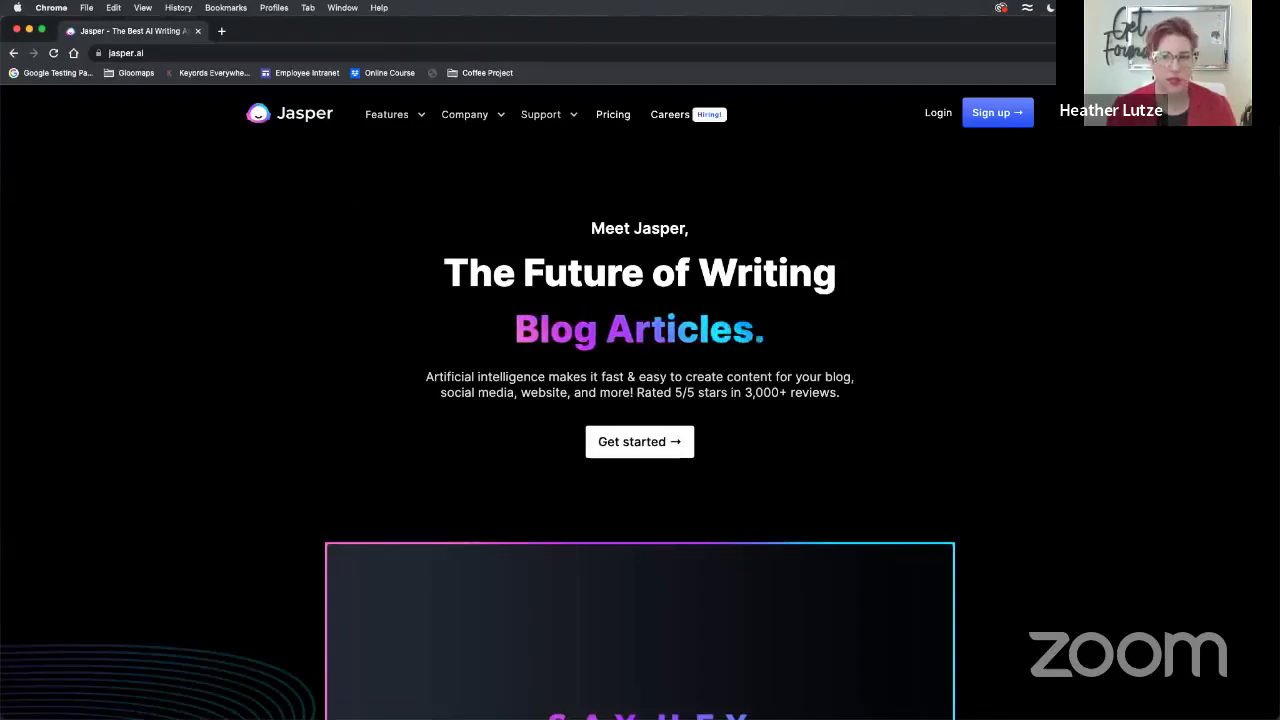
- Log in to Jasper through Google, using the saved account e-mail and password
left_click(937, 118)
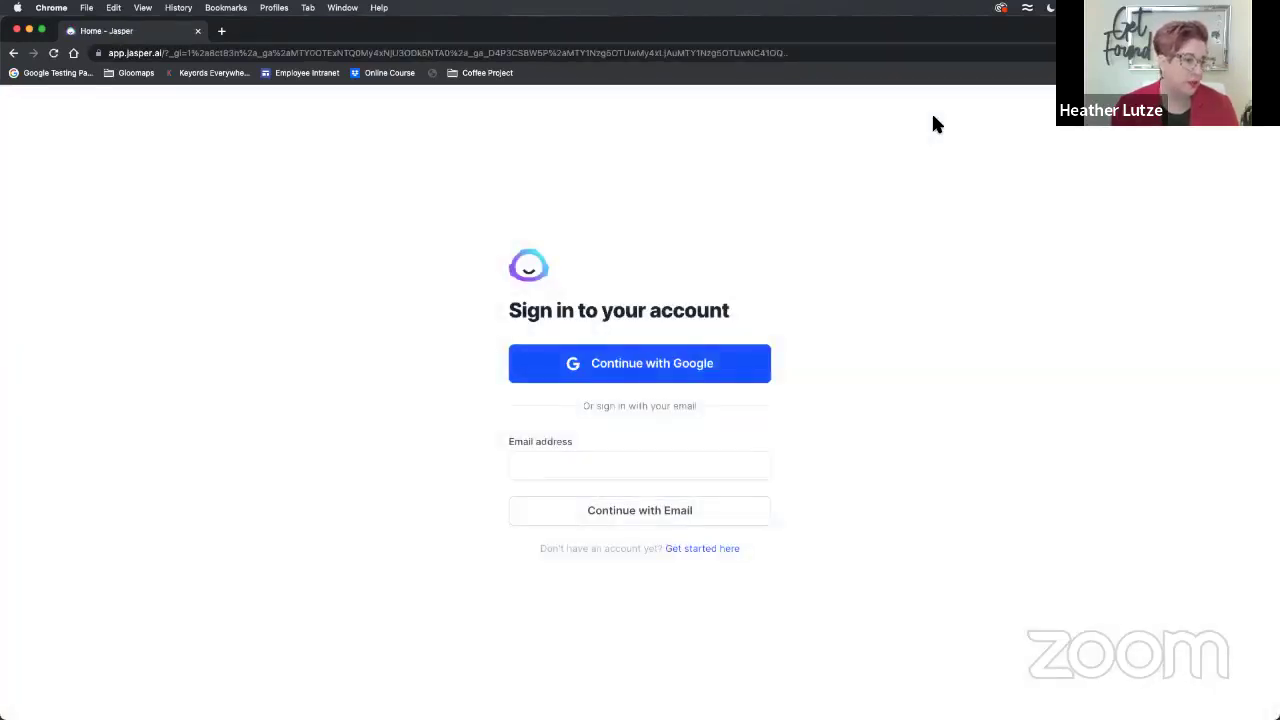
left_click(643, 366)
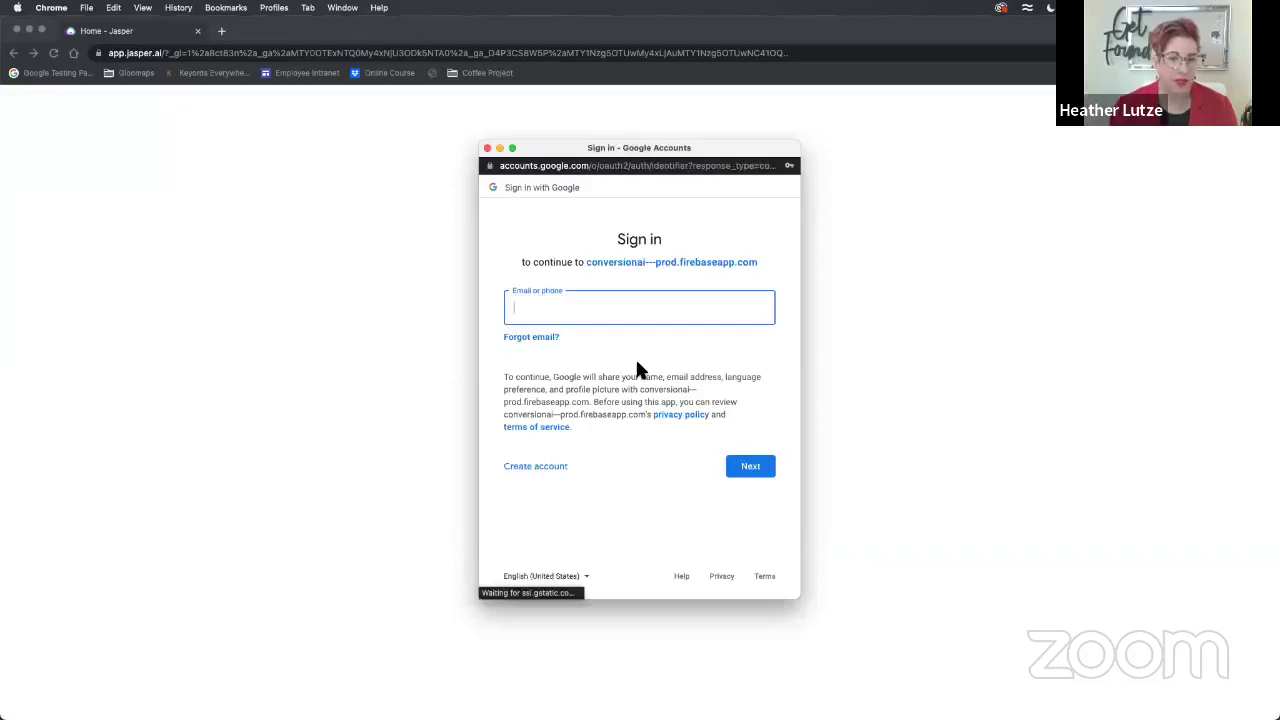
left_click(584, 307)
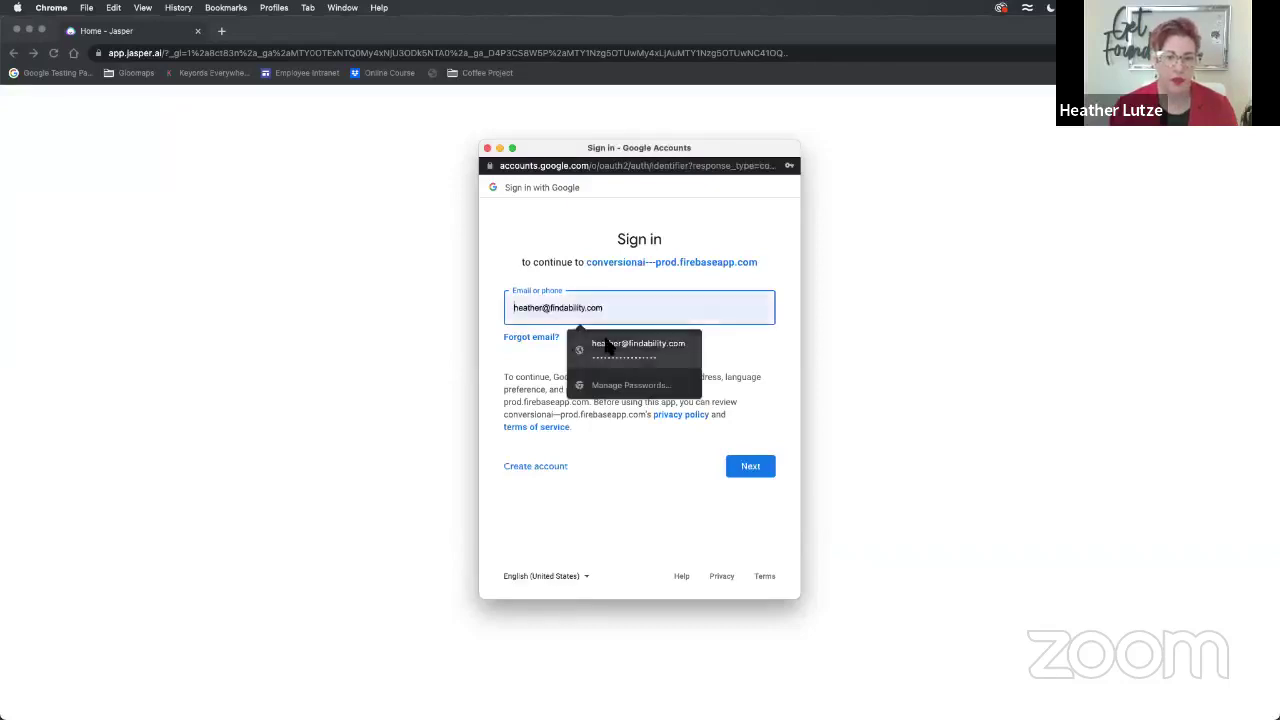
left_click(620, 345)
left_click(749, 467)
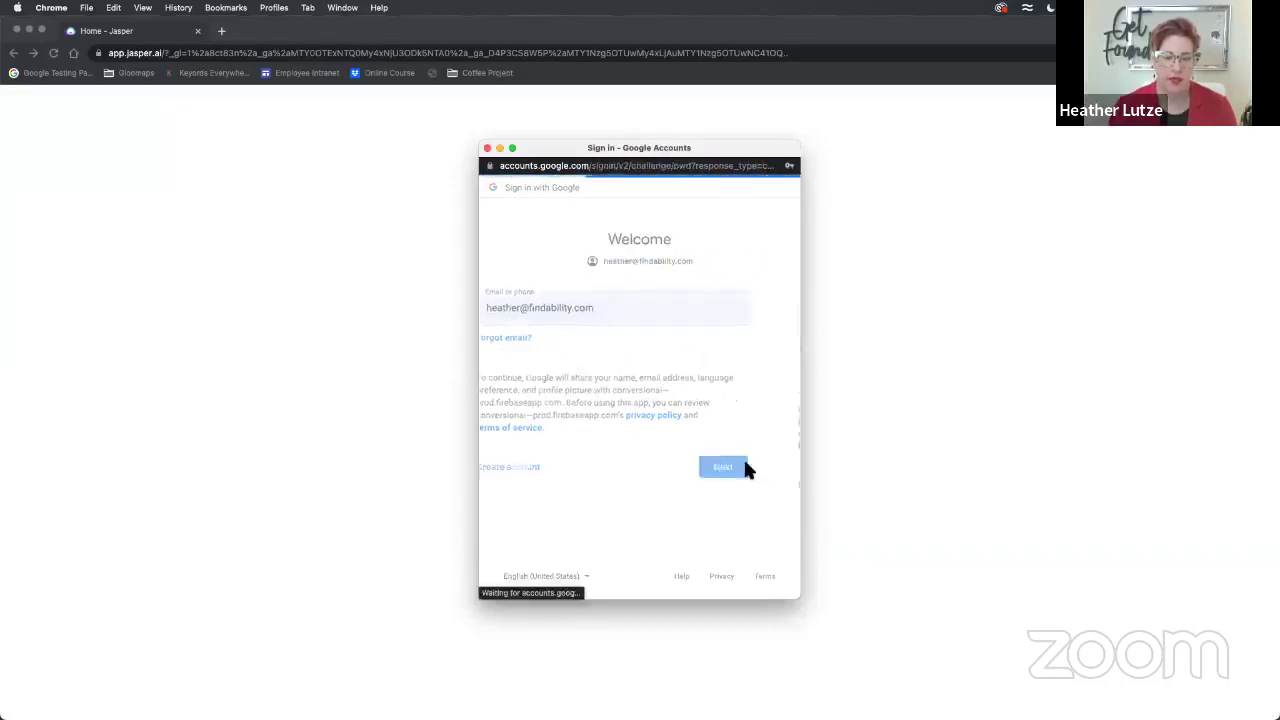
left_click(752, 485)
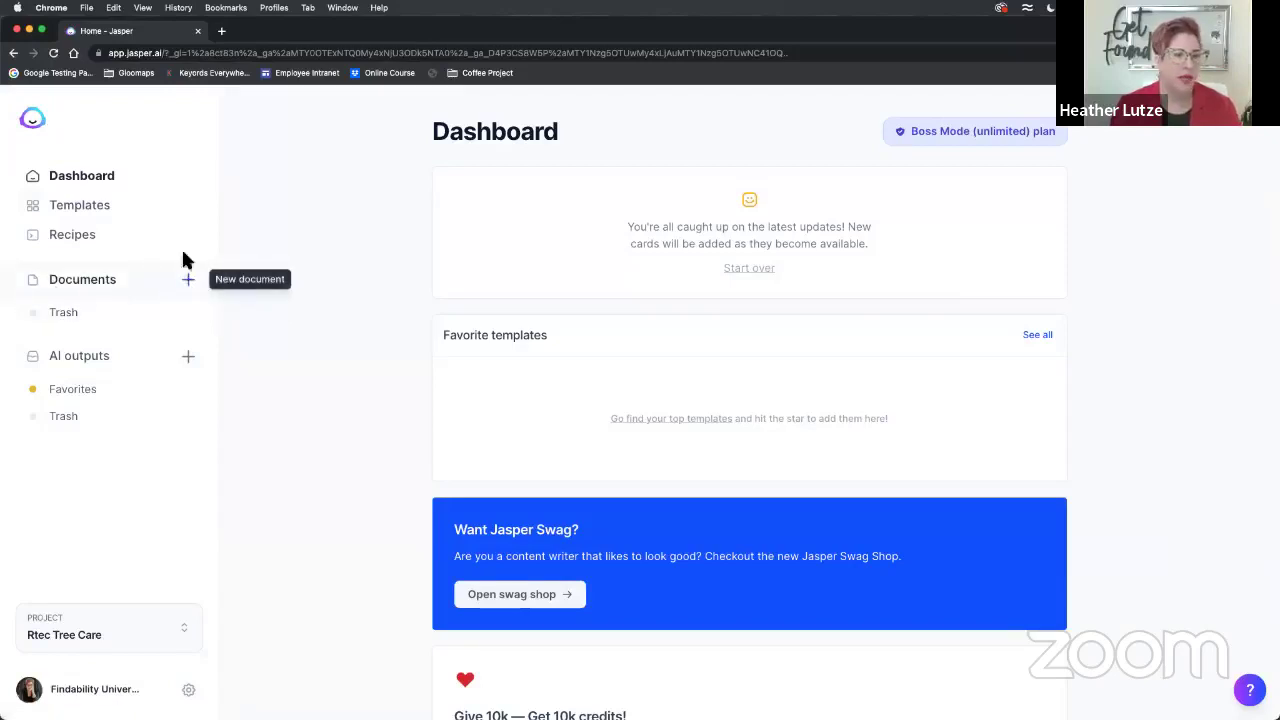
- Browse the template library and open the Blog Post Topic Ideas template
left_click(101, 178)
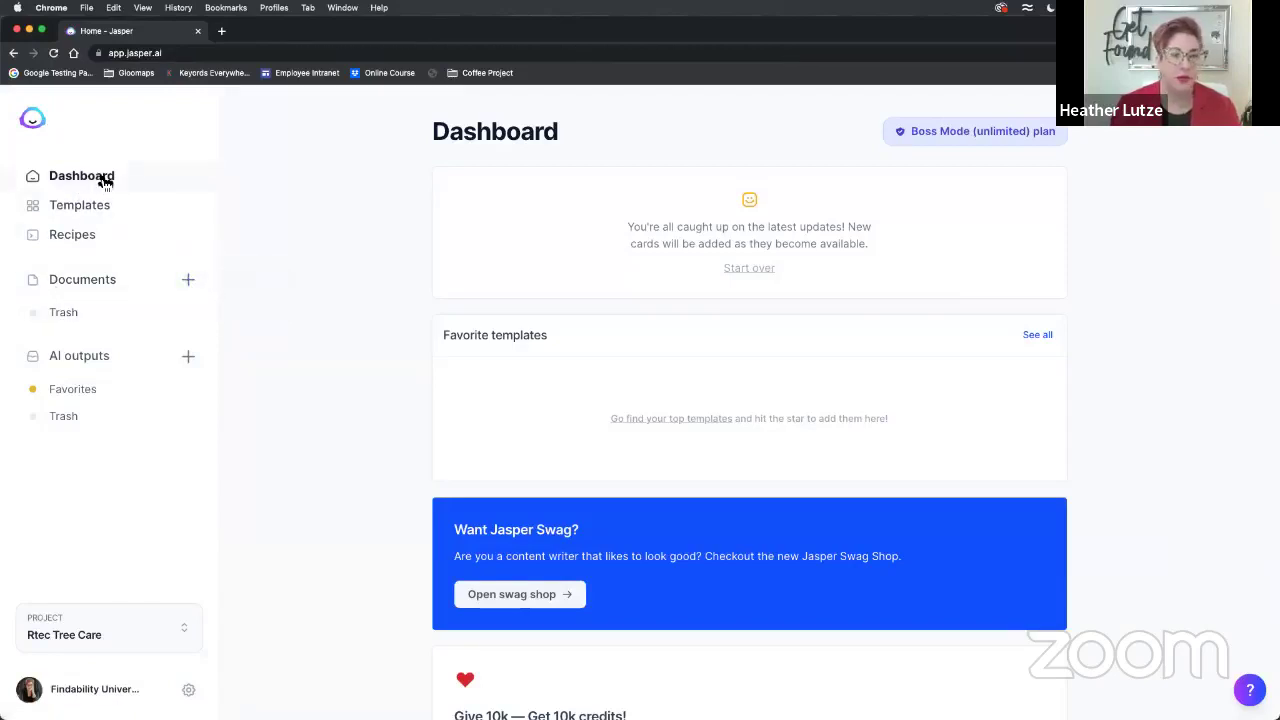
left_click(100, 208)
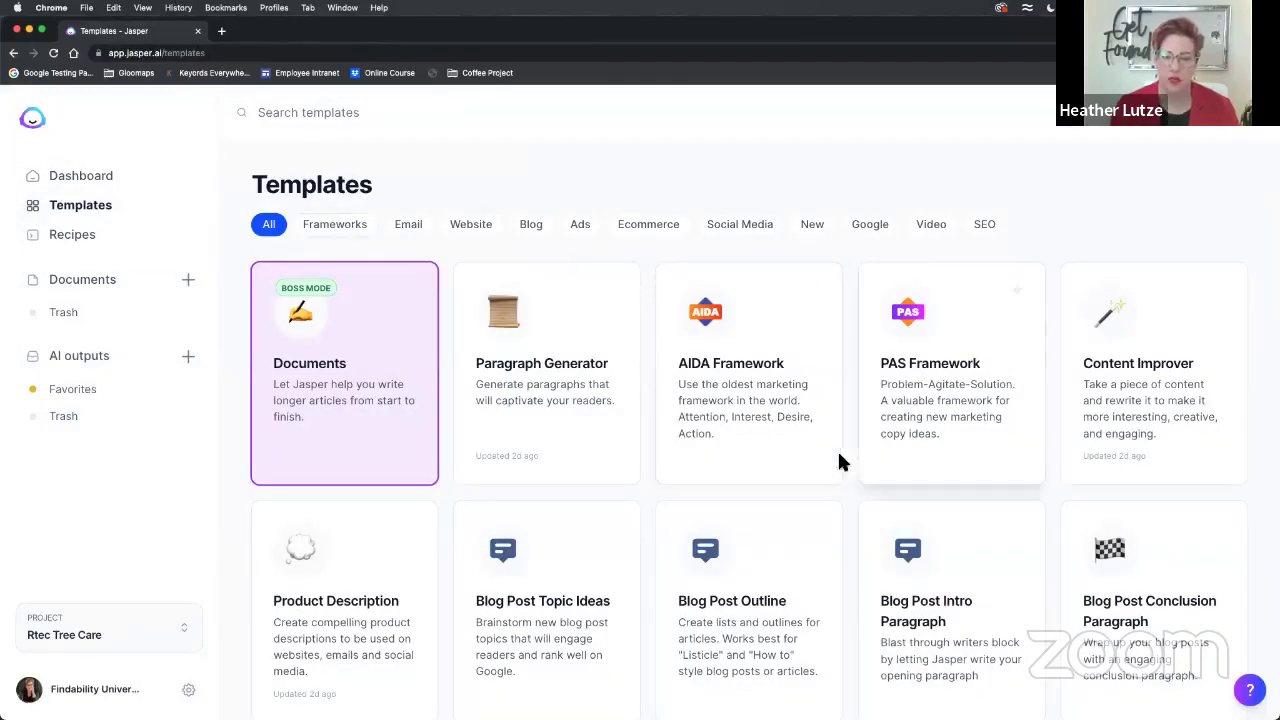
scroll(1063, 445, "down", 3)
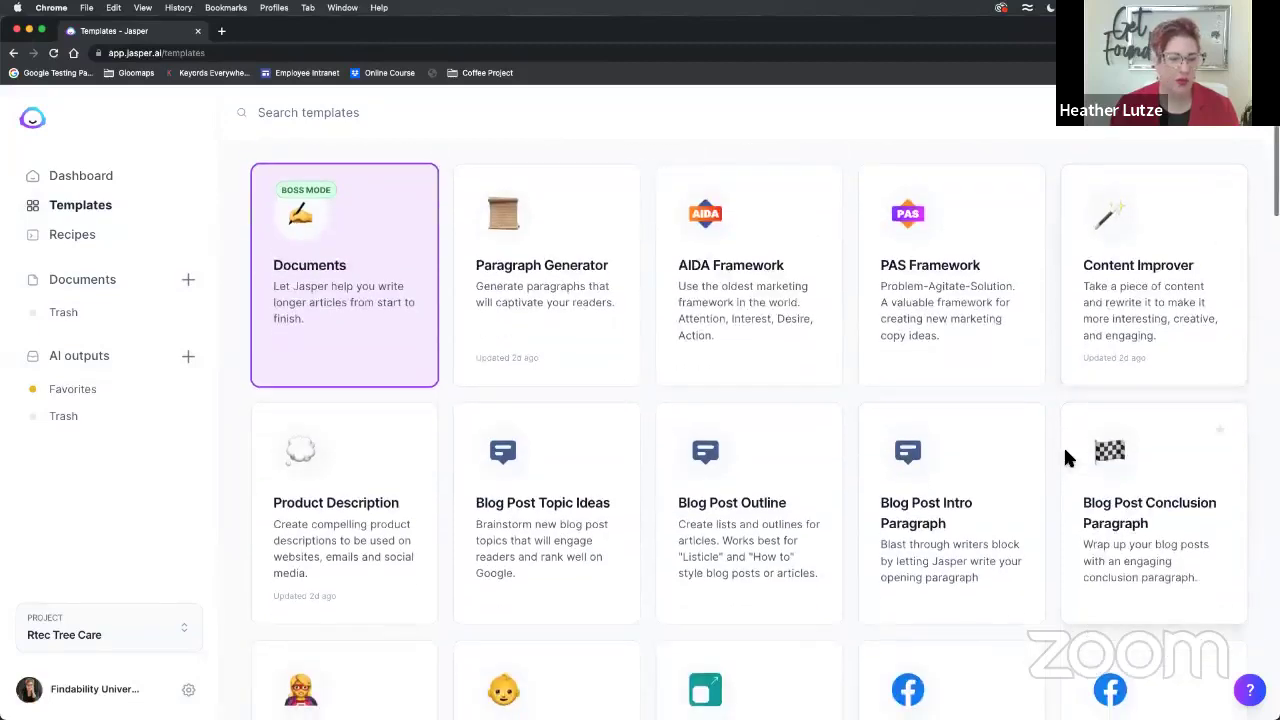
scroll(880, 468, "down", 2)
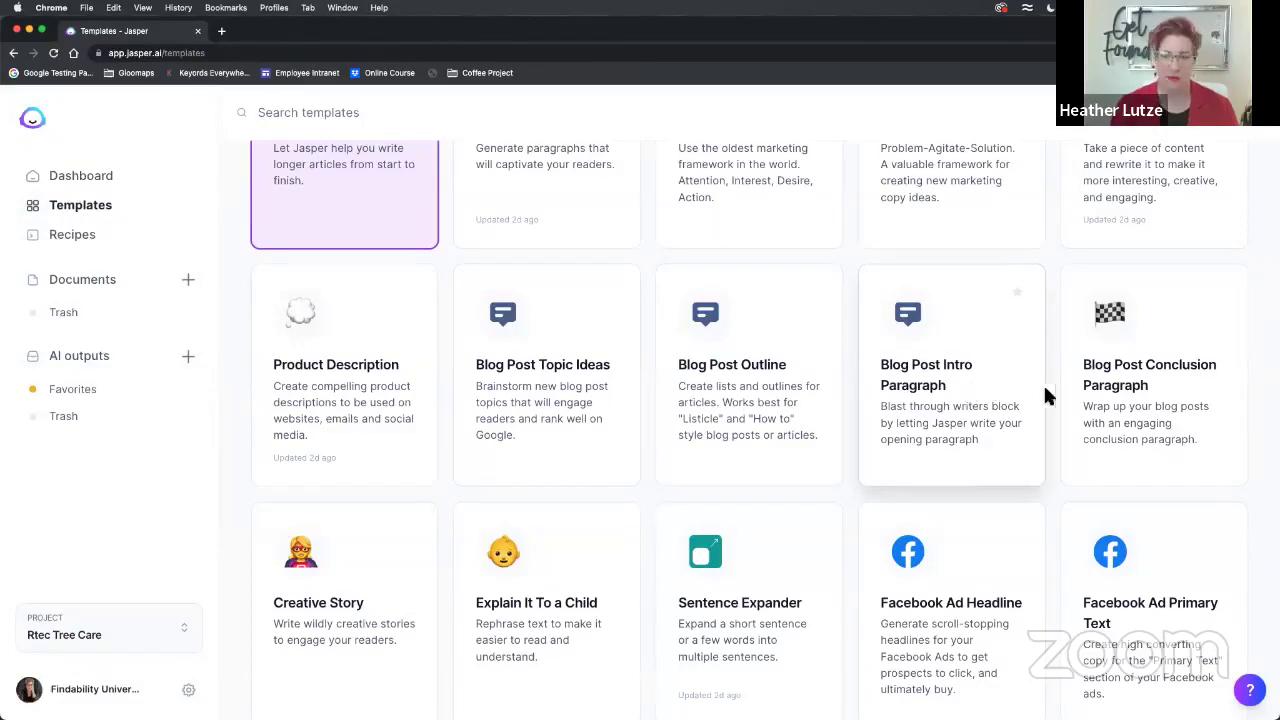
scroll(526, 494, "down", 5)
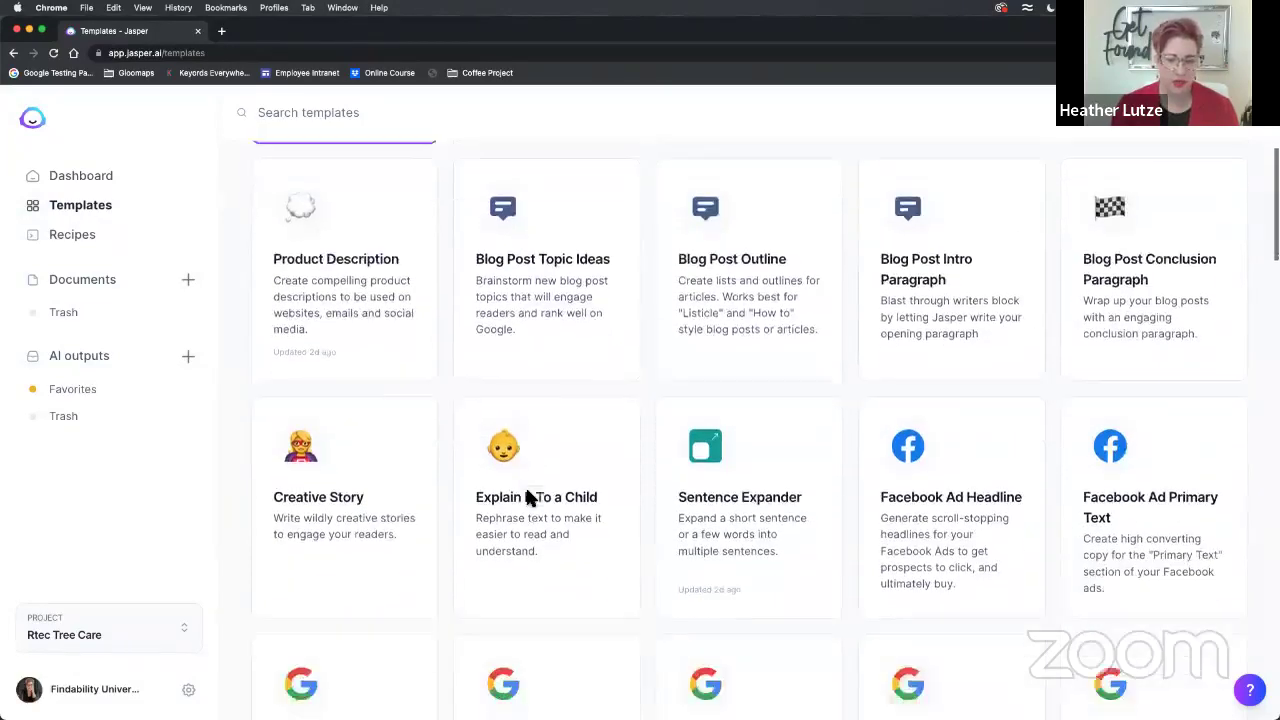
scroll(527, 497, "down", 3)
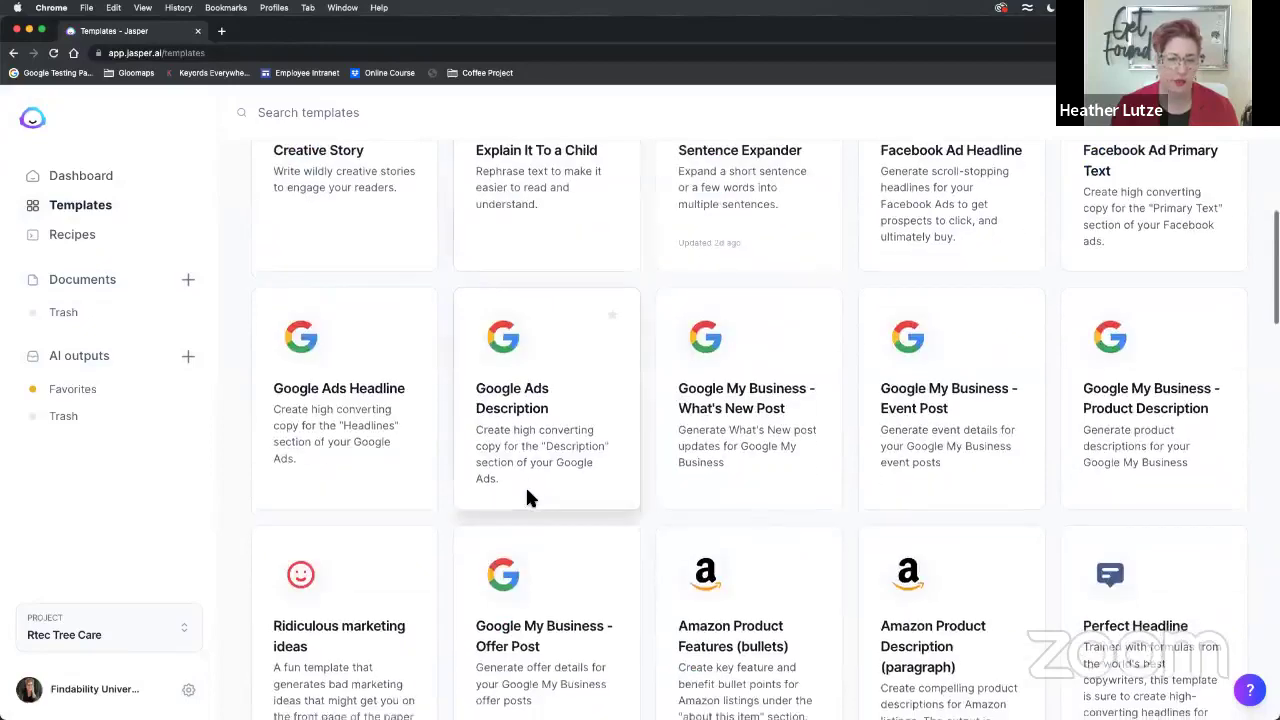
scroll(527, 494, "up", 8)
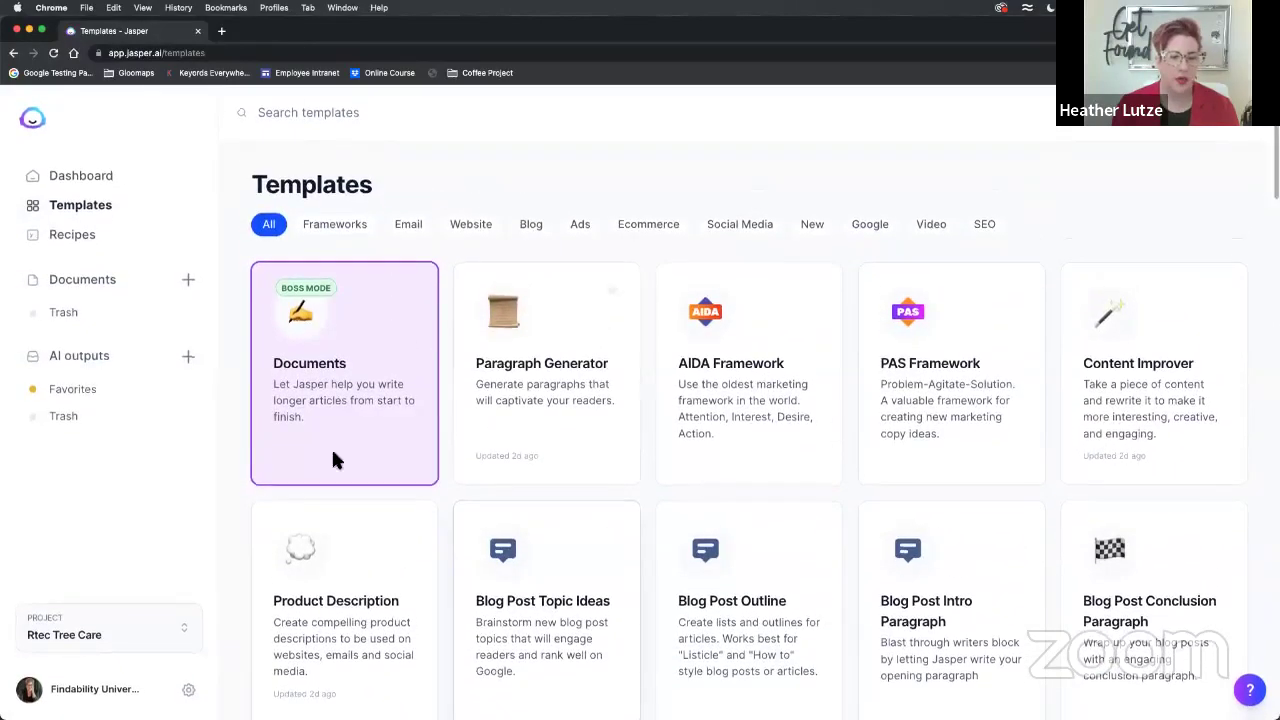
scroll(557, 480, "down", 3)
left_click(557, 461)
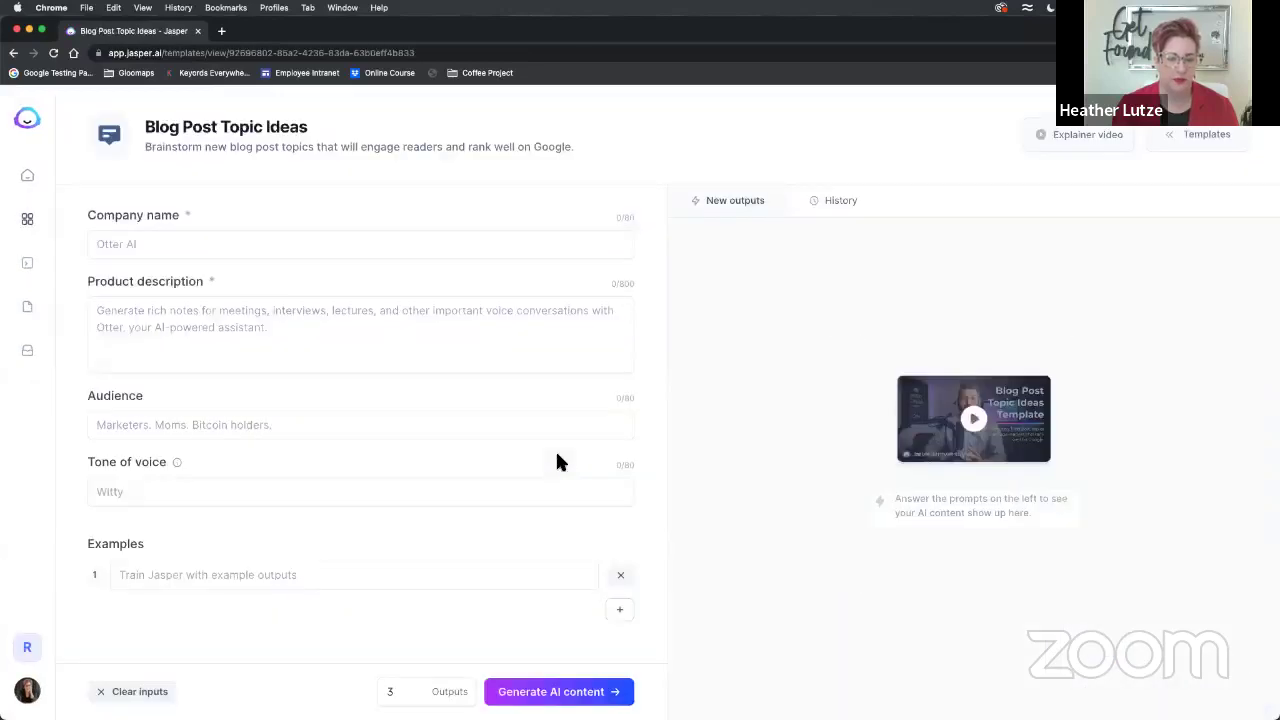
- Enter "why should I join a chamber of commerce?" as the company name
left_click(148, 244)
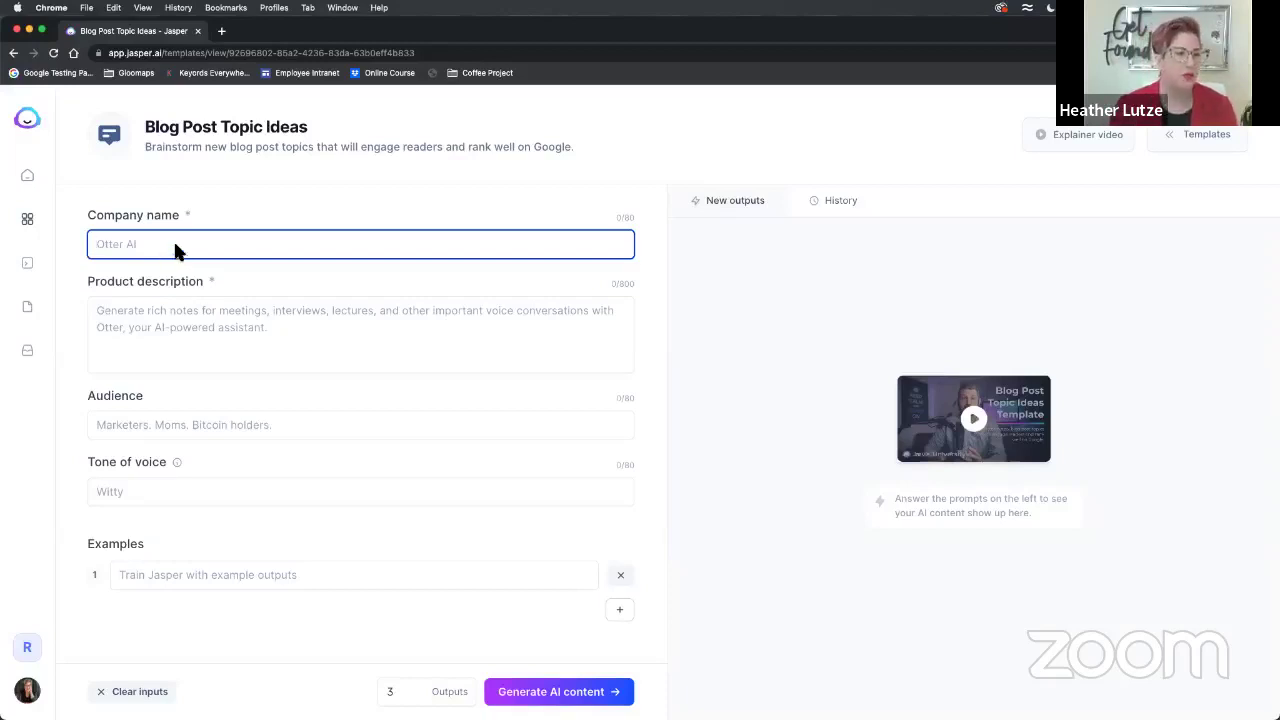
type("why sho")
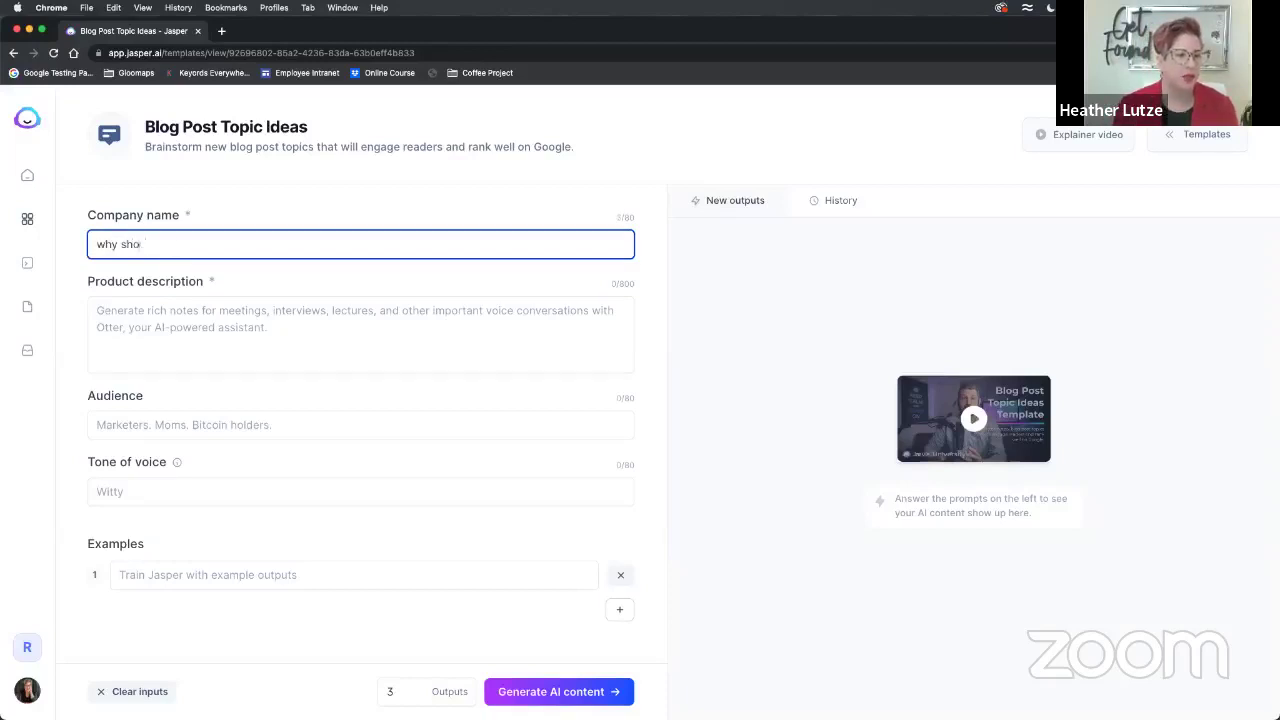
type("uld I join a cha")
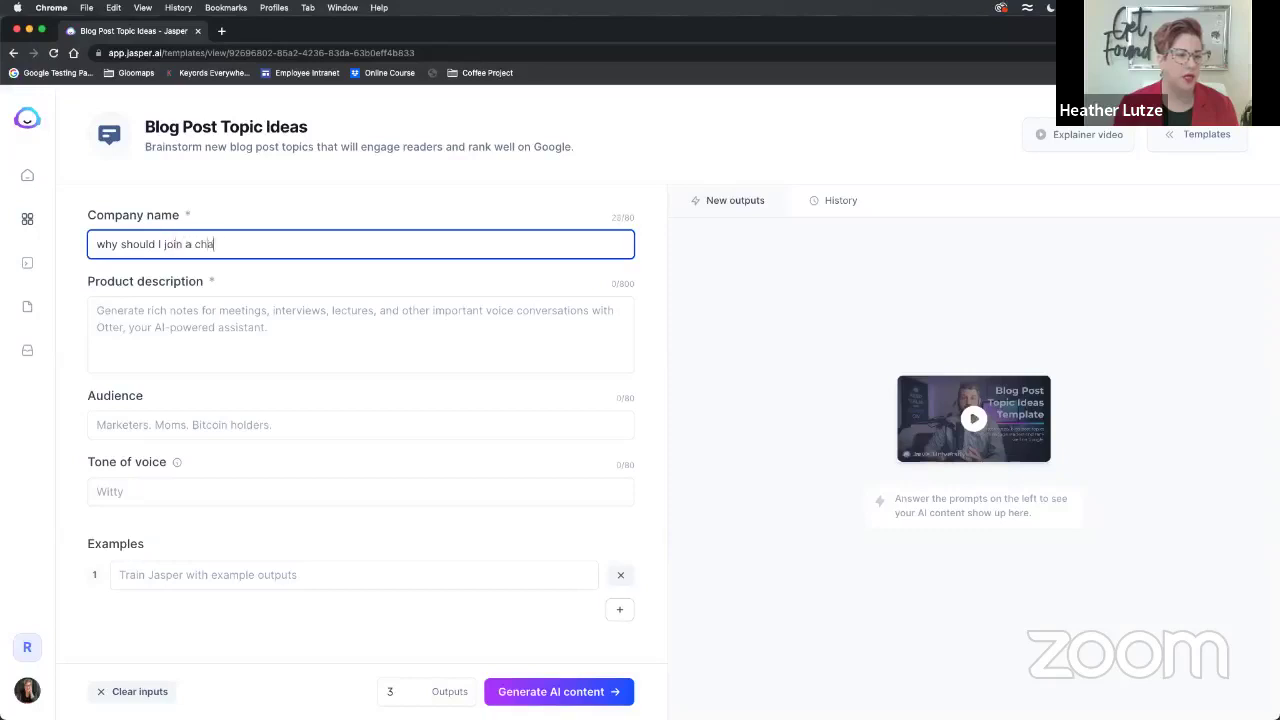
type("mber of commer")
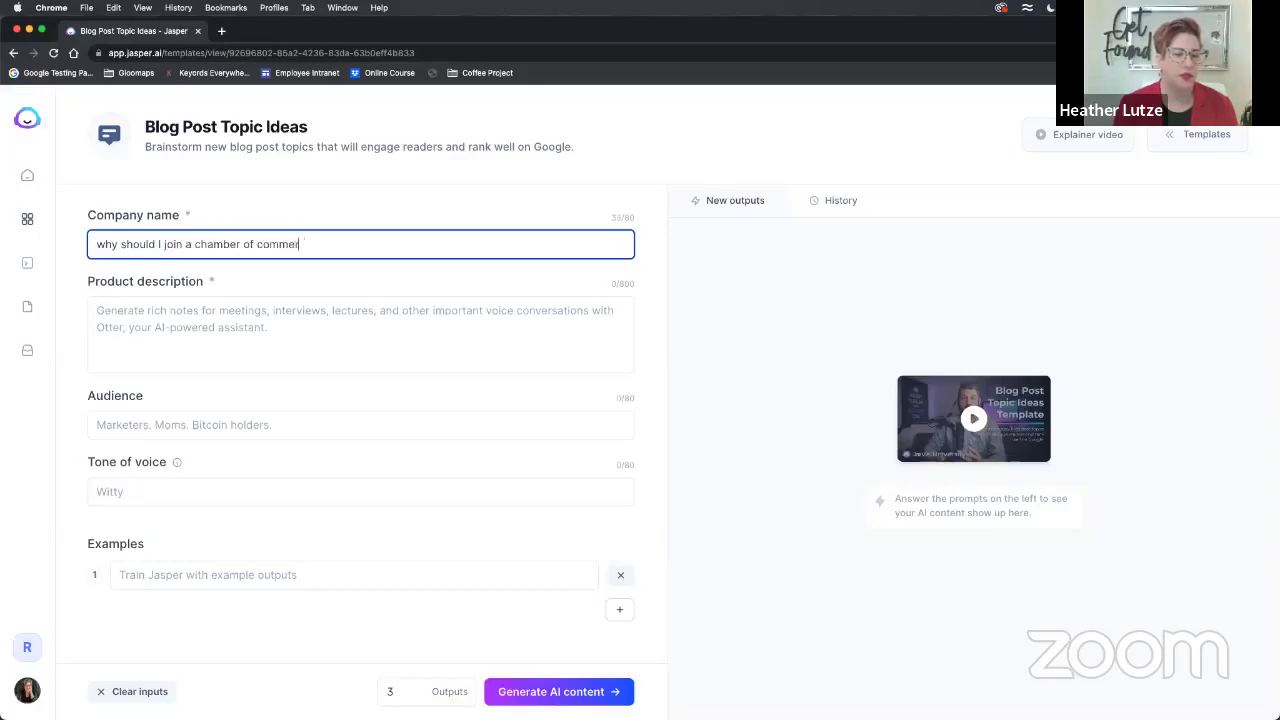
type("ce?")
- Fill in the product description with "Chamber of commerce is an excellent networking, connections and business growth entity."
left_click(176, 327)
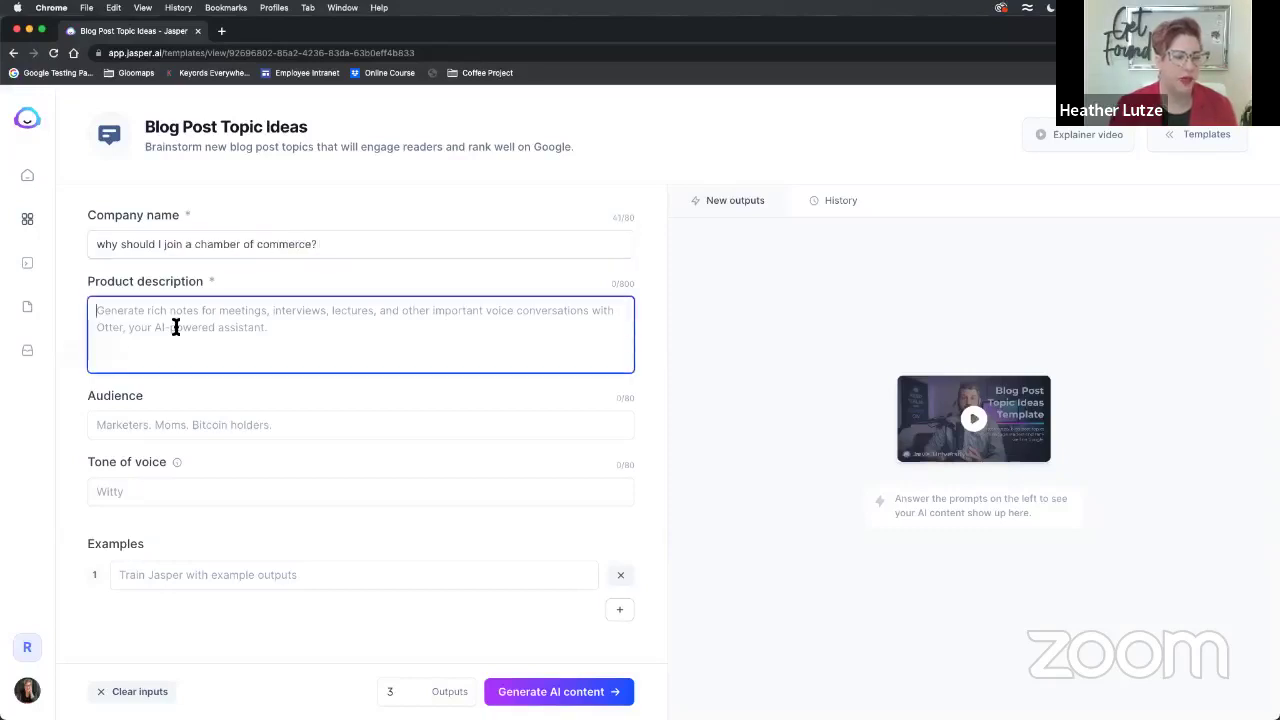
type("Chambe")
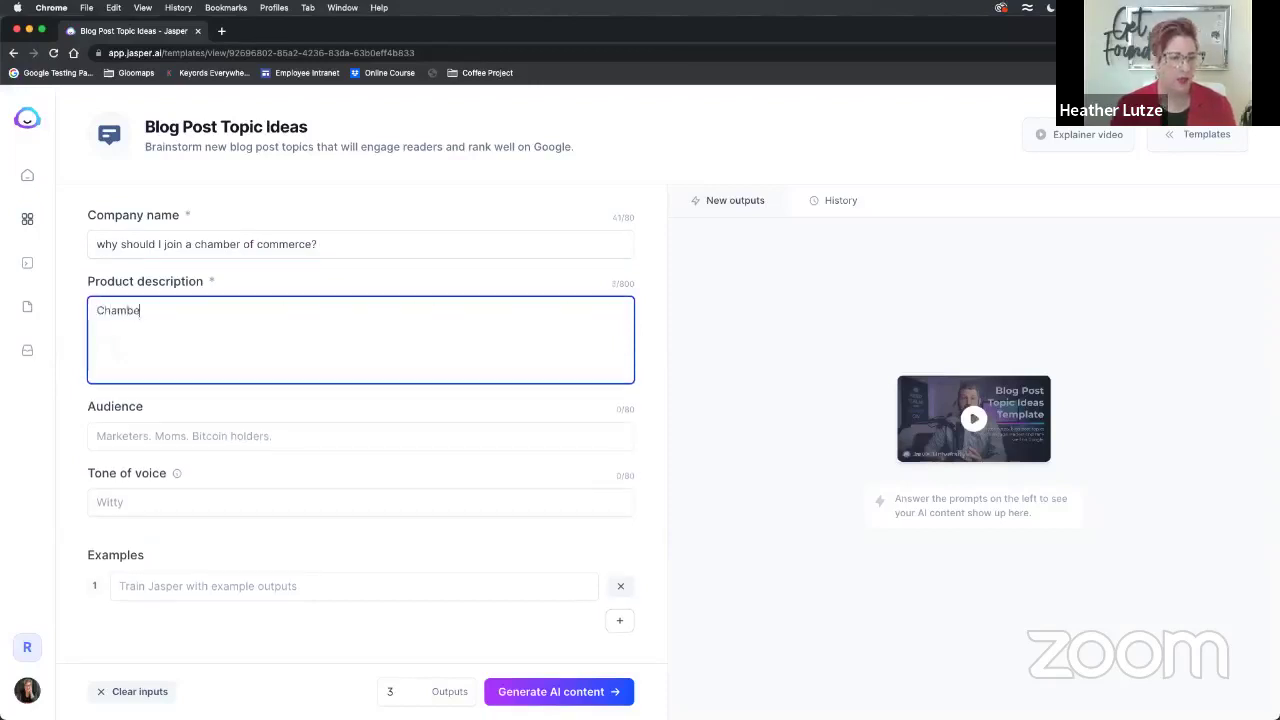
type("r of commerce is")
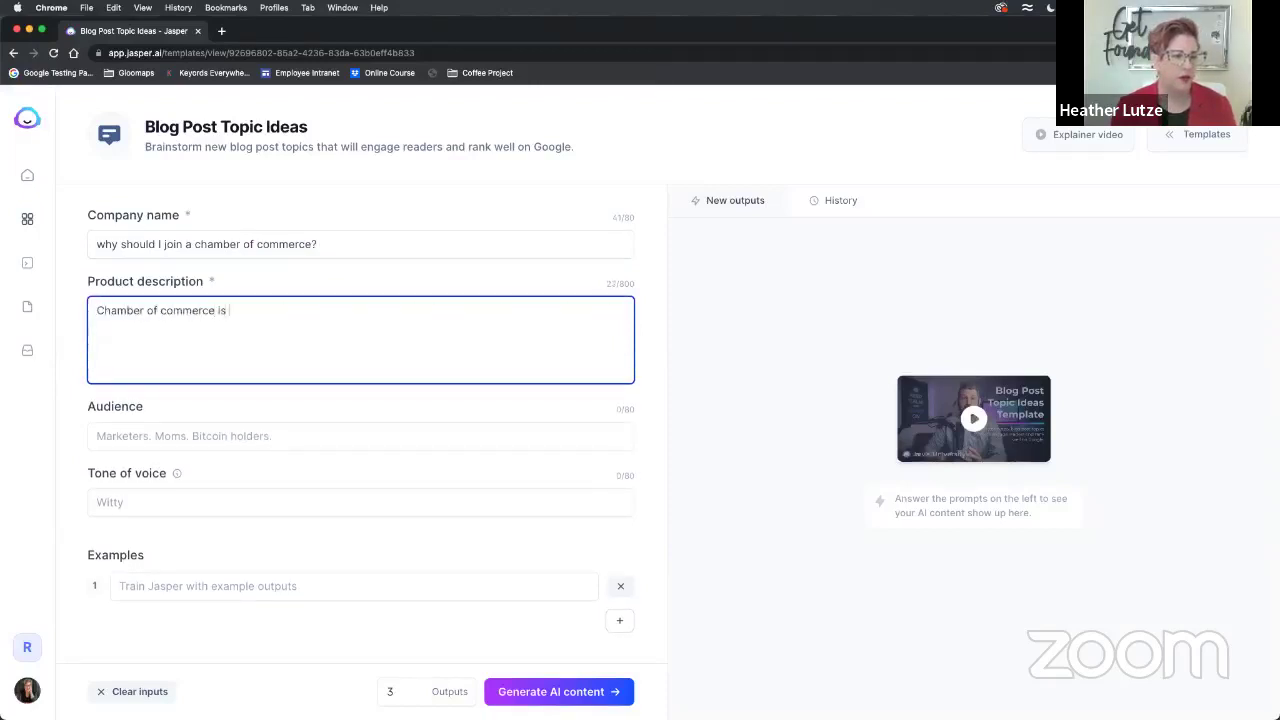
type(" an excellent net")
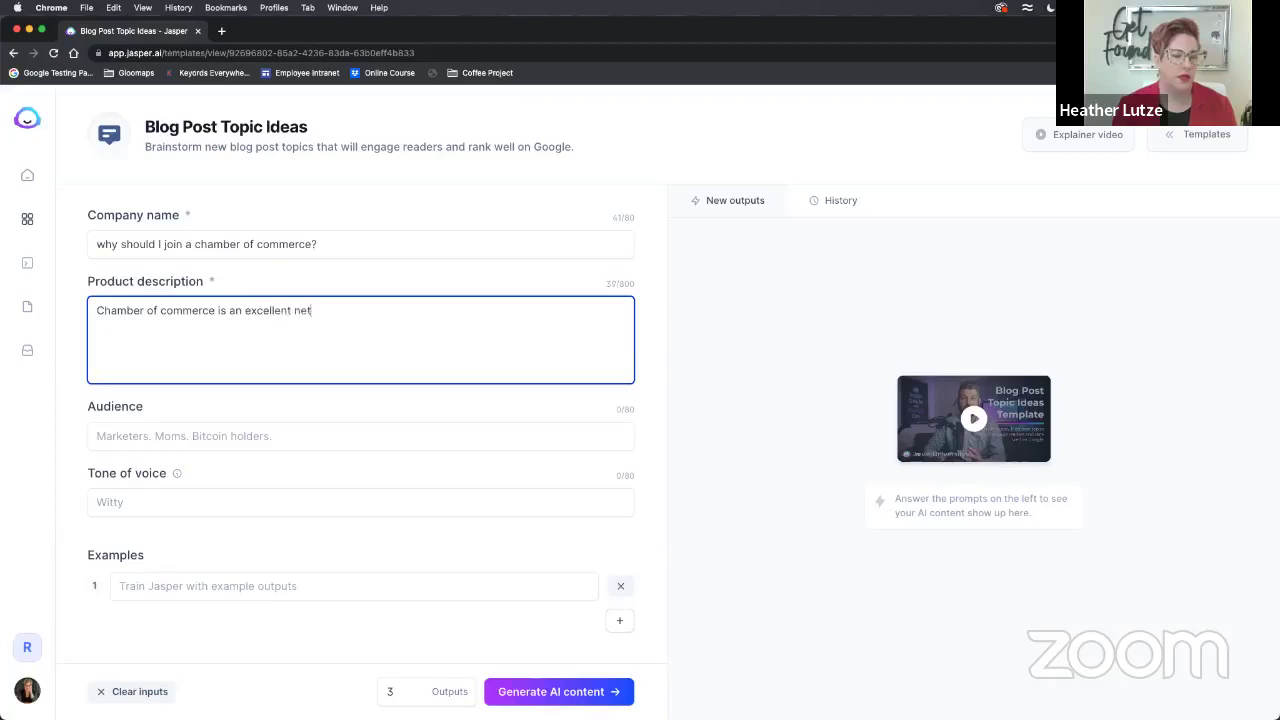
type("working, con")
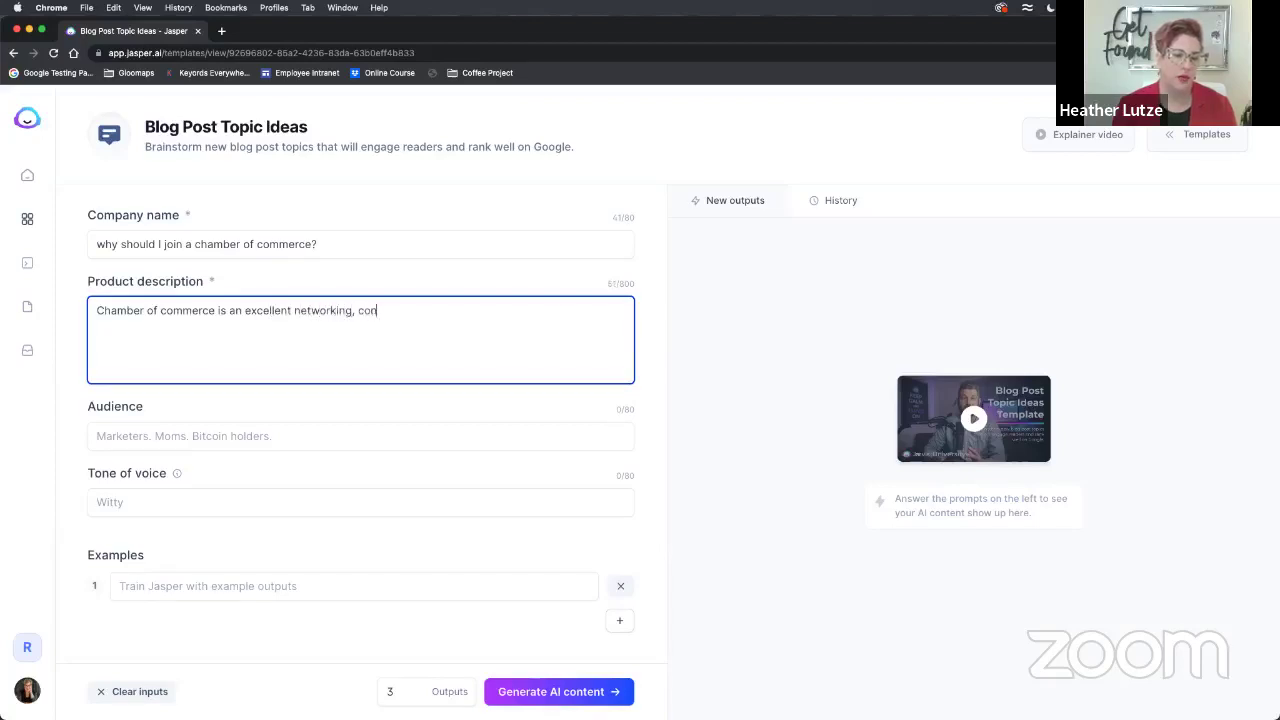
type("nections and business growt")
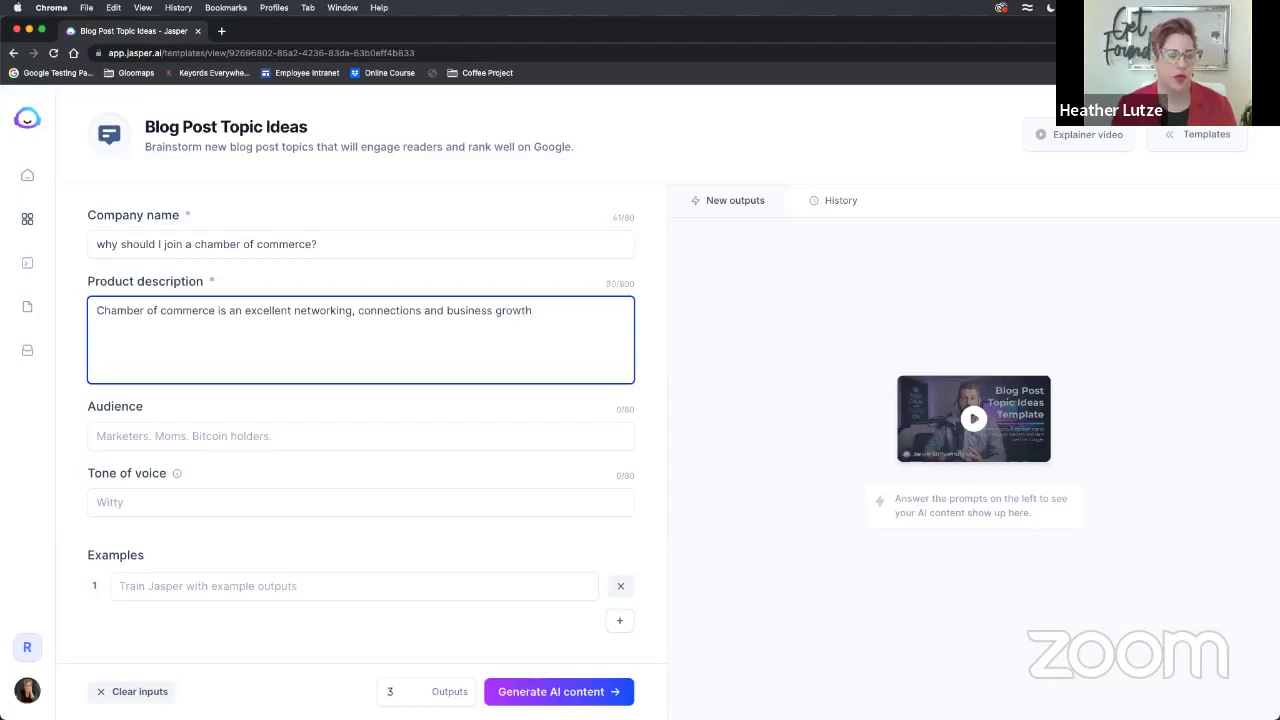
type("h ")
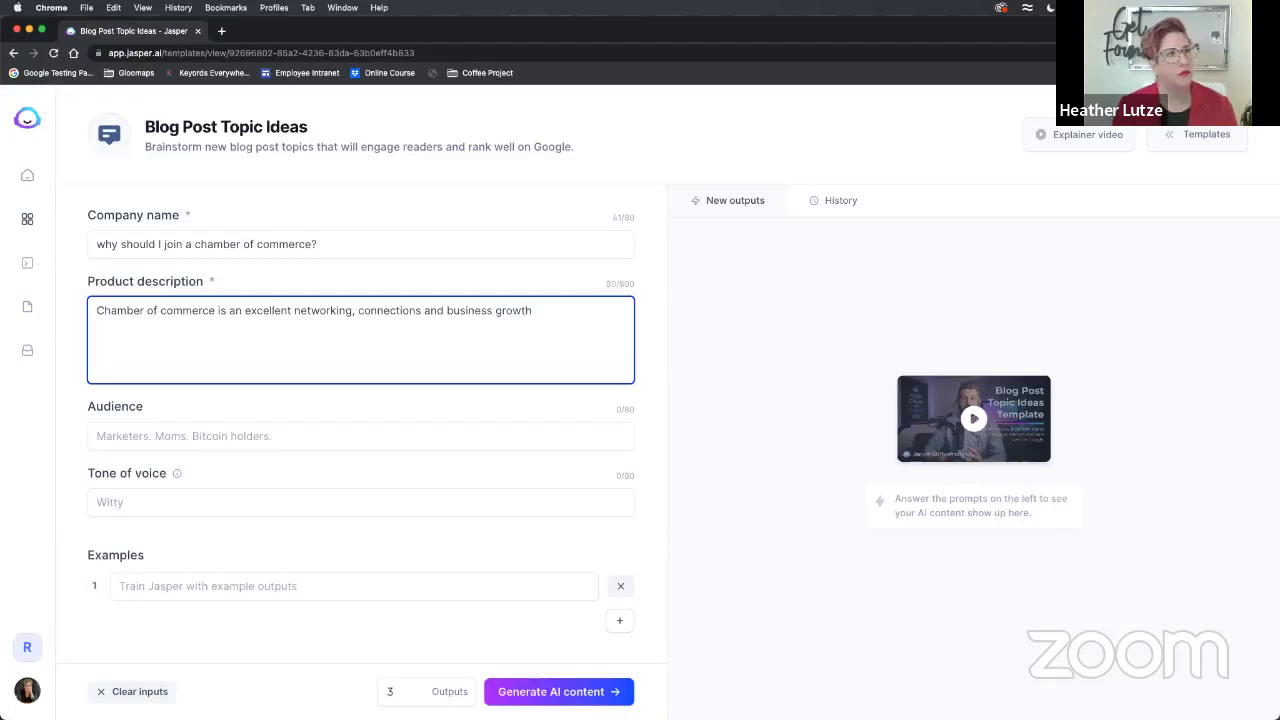
type("entity.")
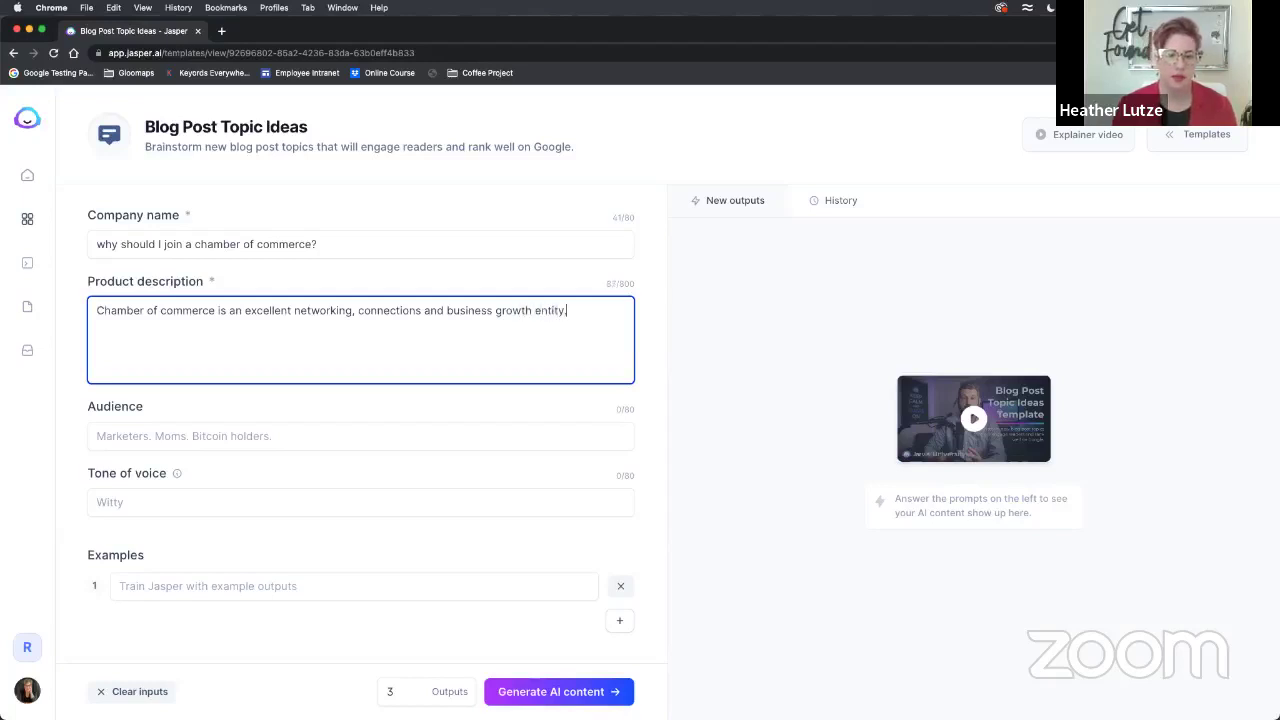
- Set the audience to "small business owners" and the tone of voice to "witty"
scroll(200, 370, "down", 2)
left_click(204, 367)
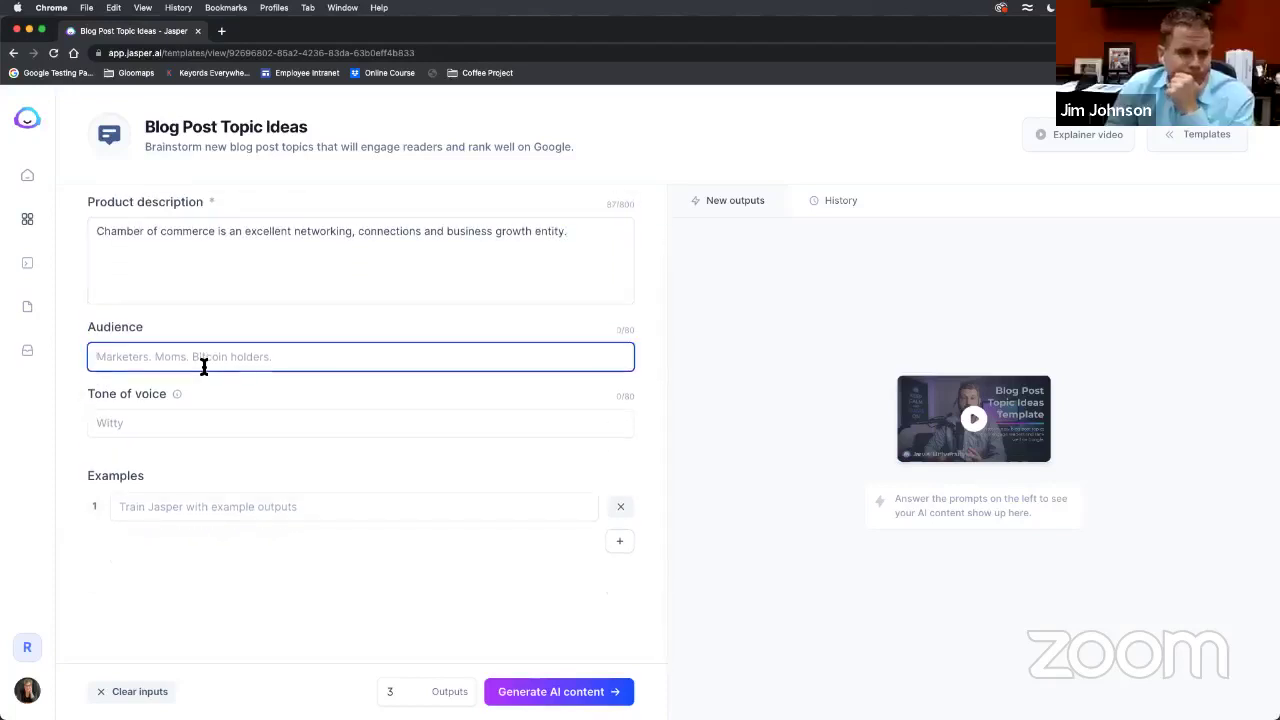
type("small bu")
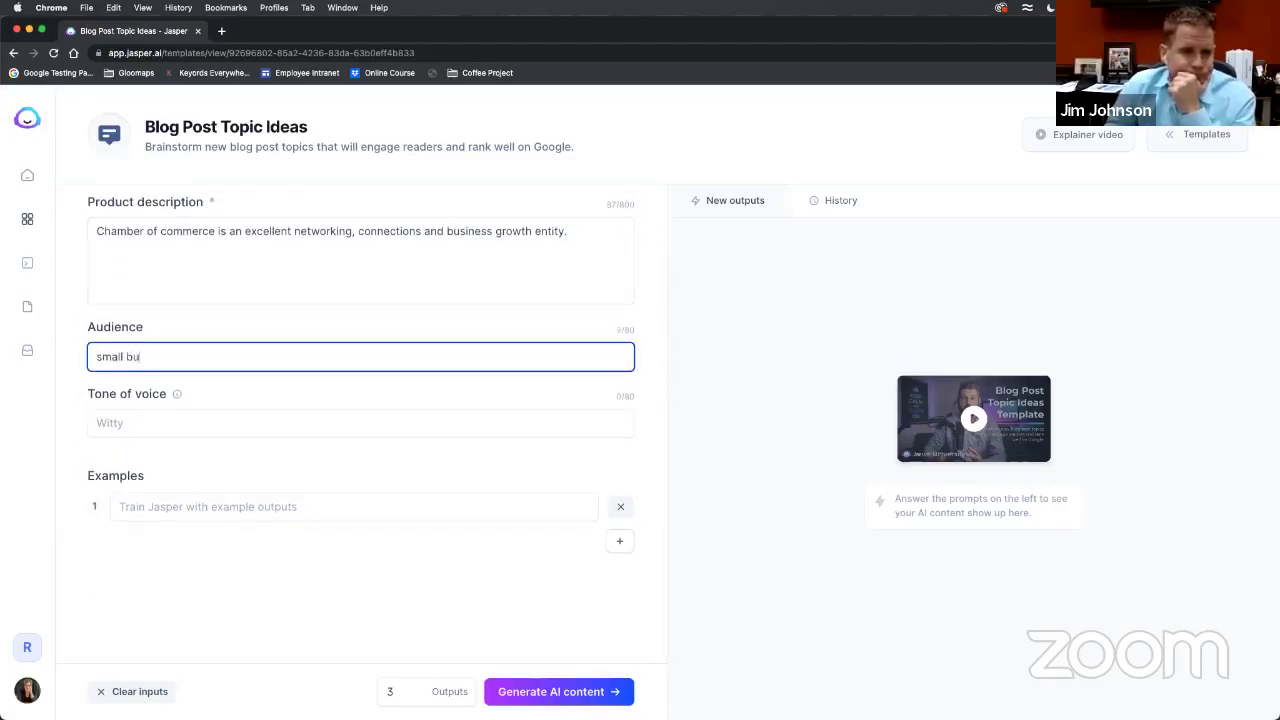
type("siness owners")
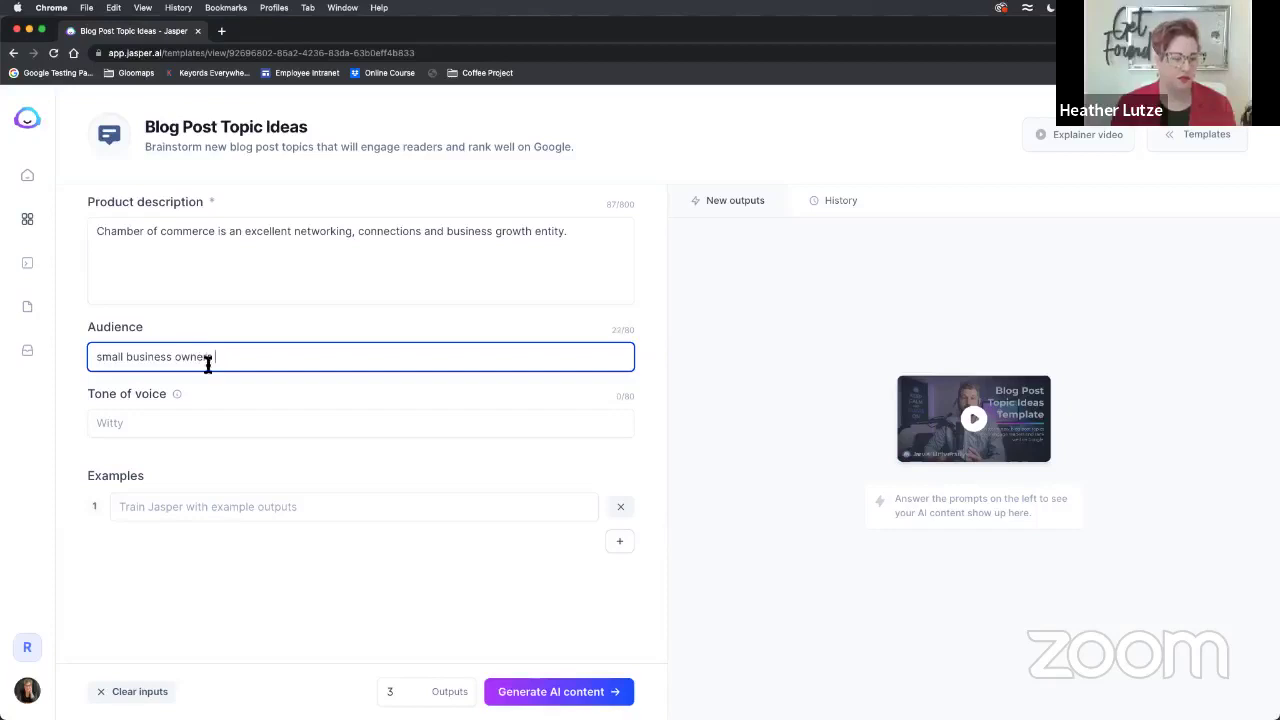
left_click(155, 435)
type("Wi")
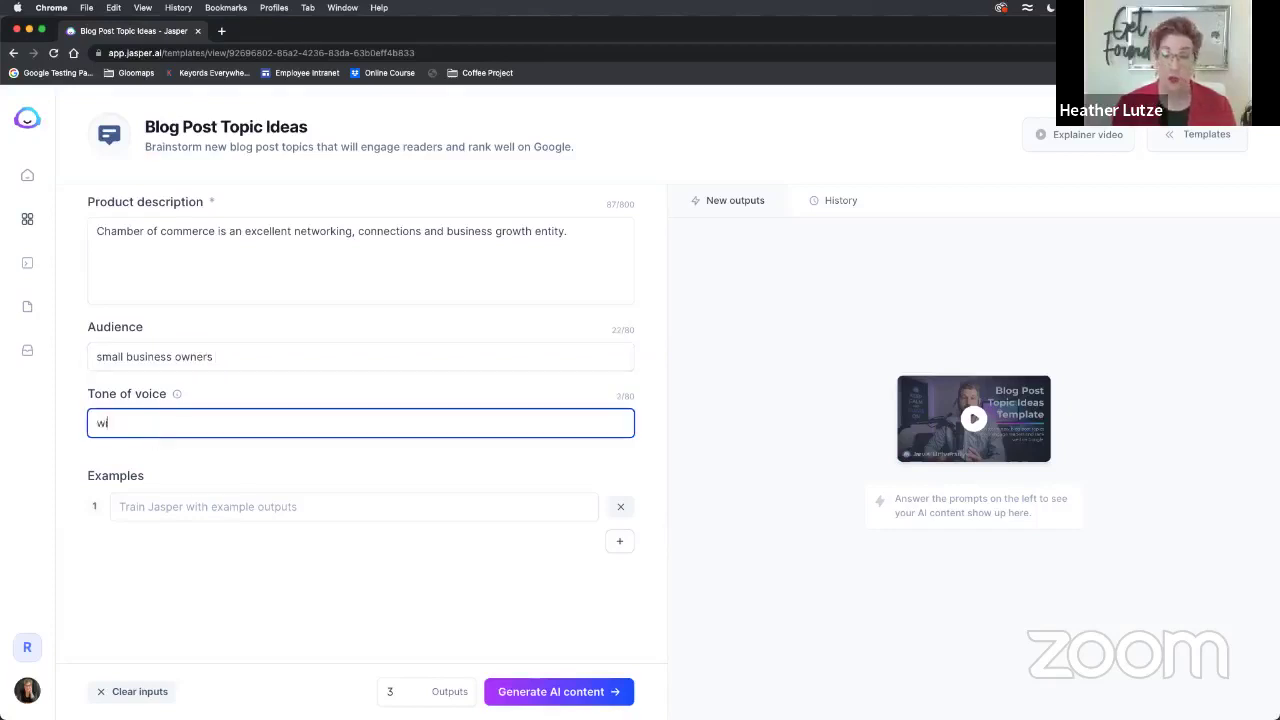
type("tty")
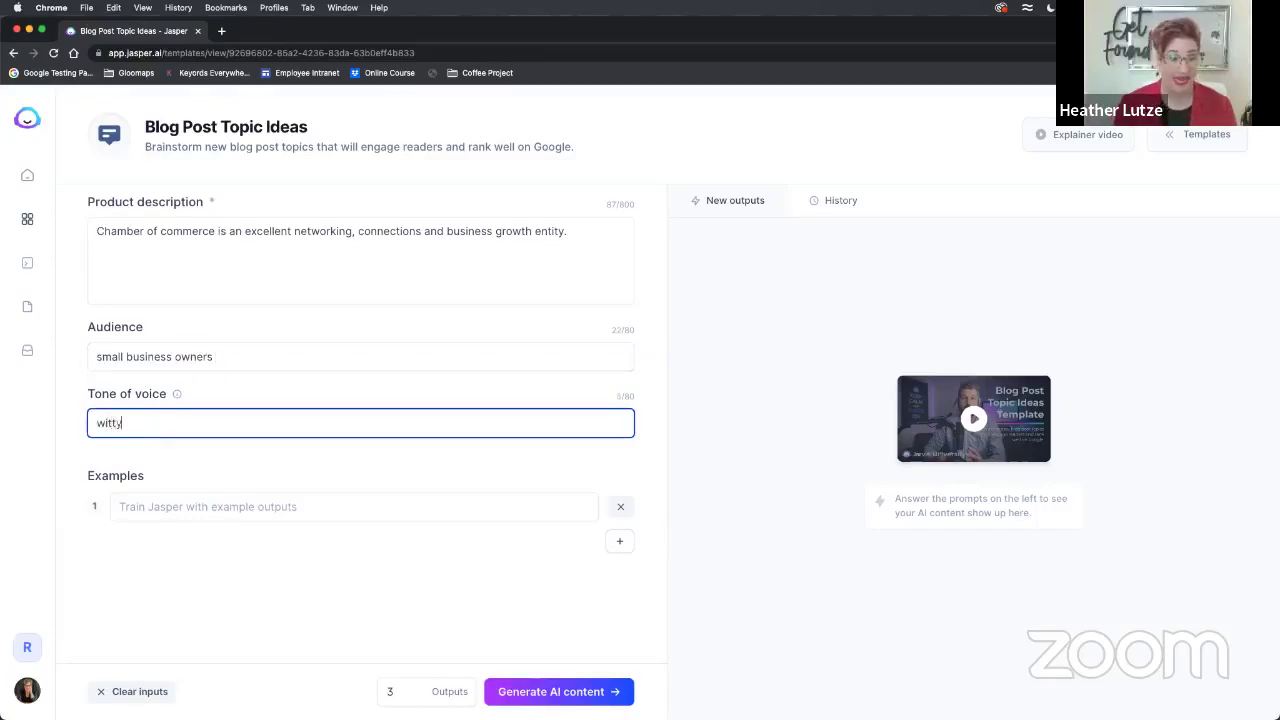
- Add "3 Ways to Utilize your Chamber of Commerce Membership" as the first example output for training Jasper
left_click(219, 512)
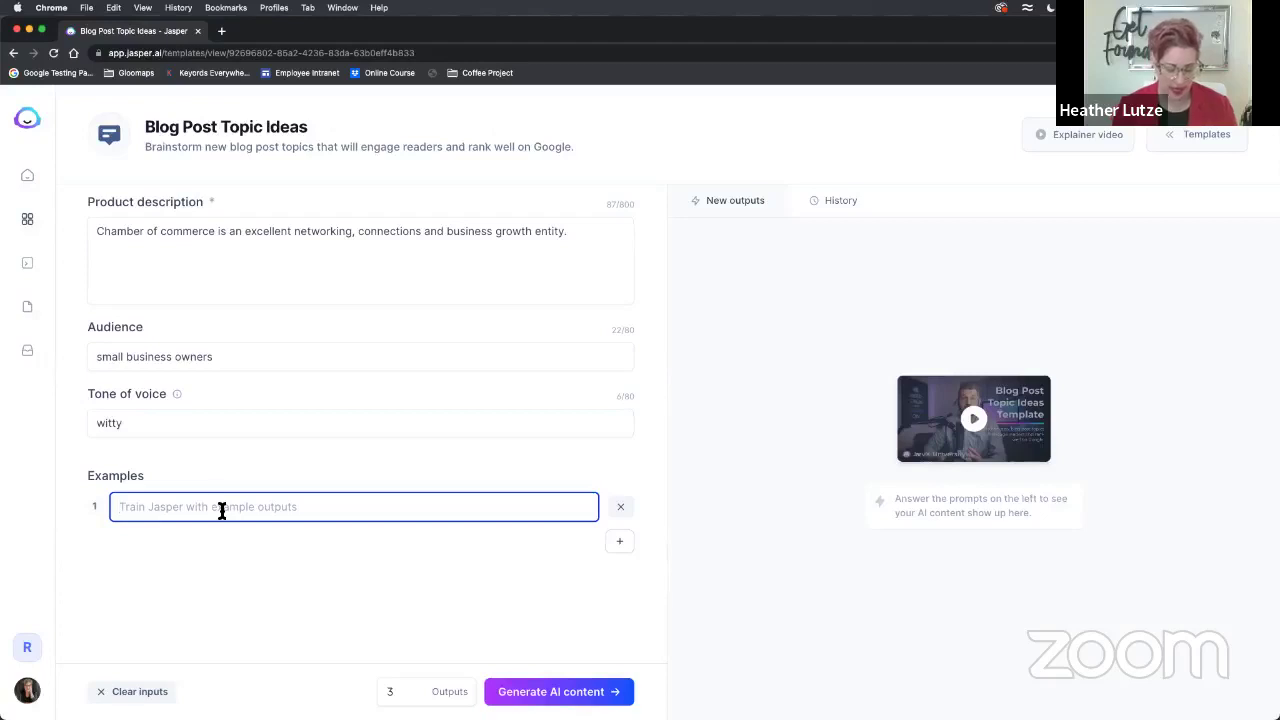
type("3 Ways to Ut")
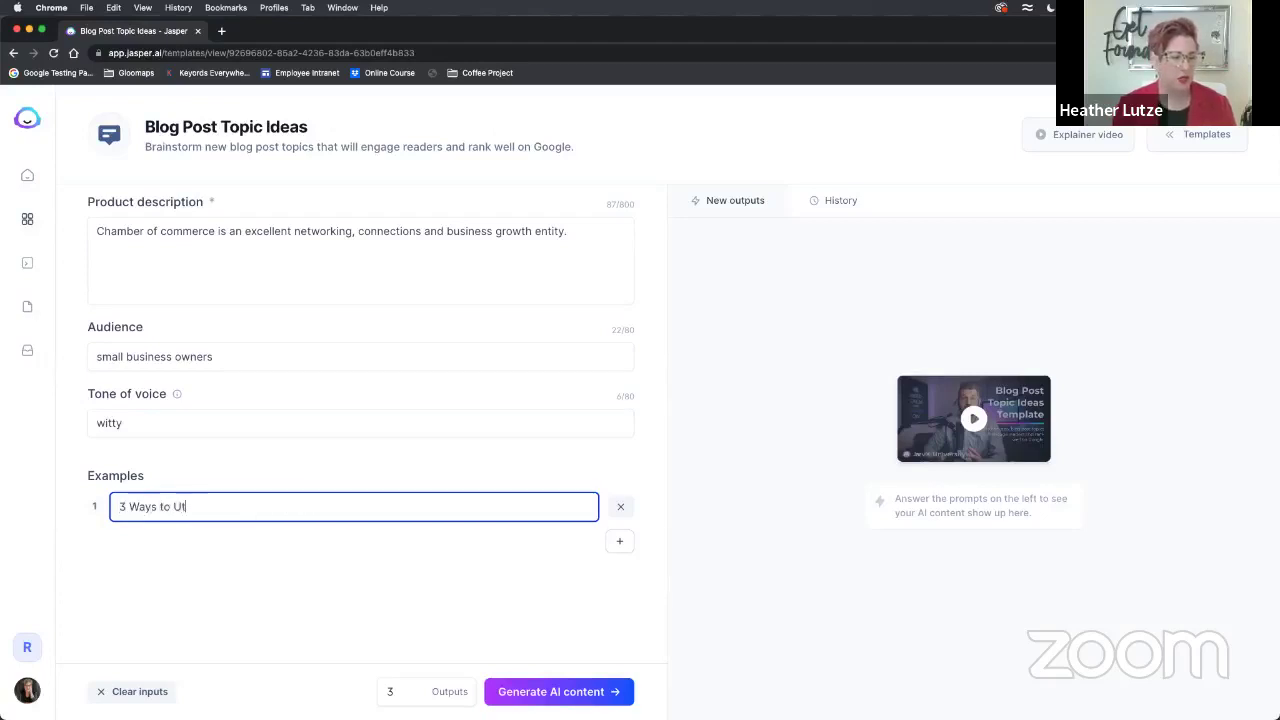
type("ilize")
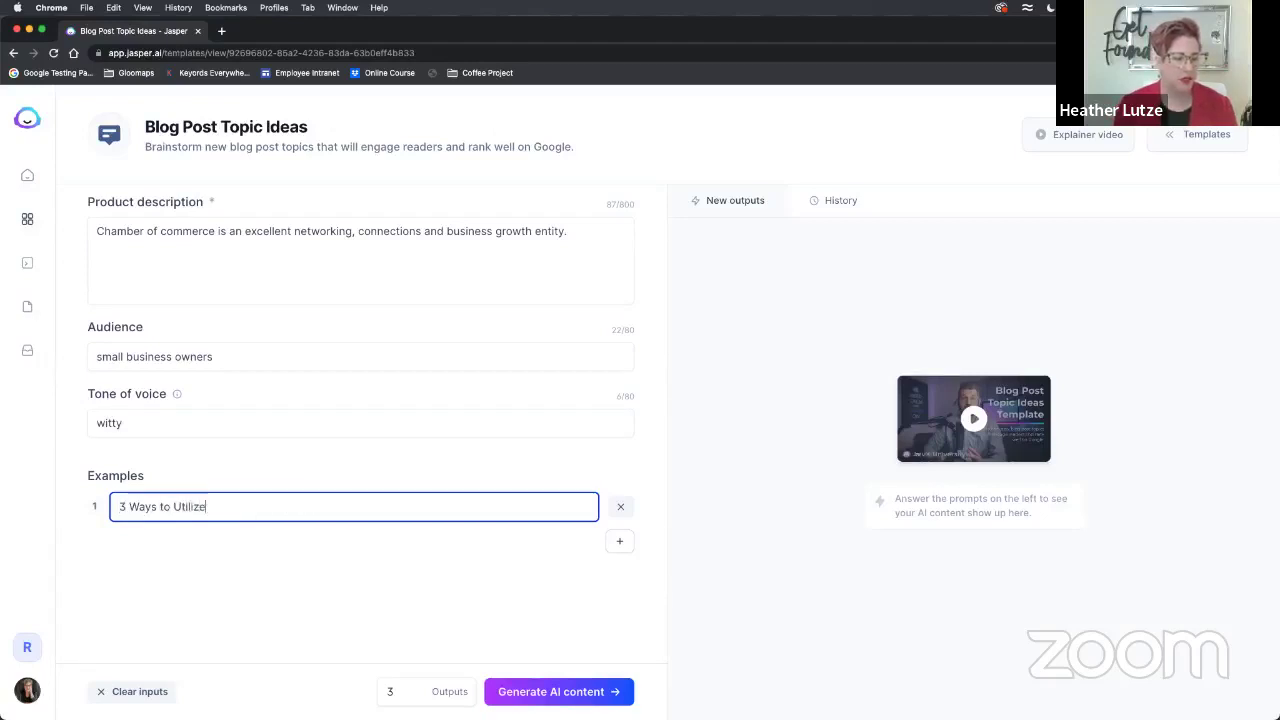
type(" your Cham")
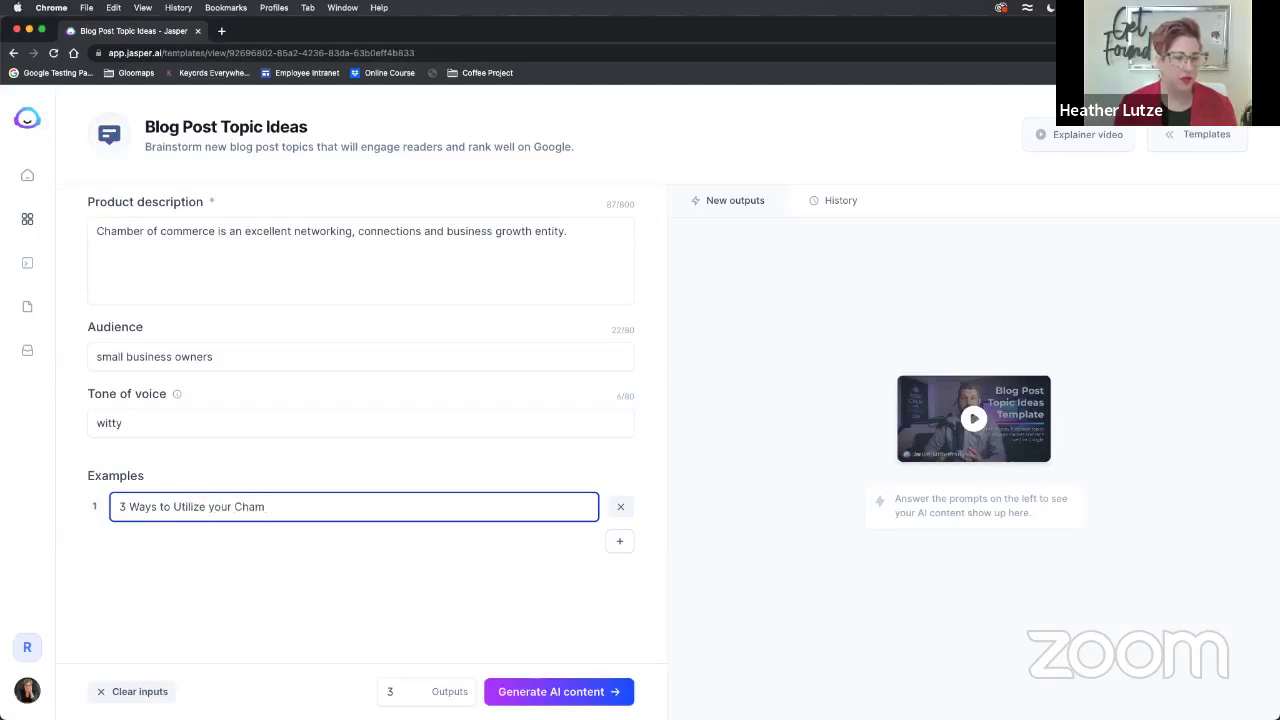
type("pber of Commerce Membership")
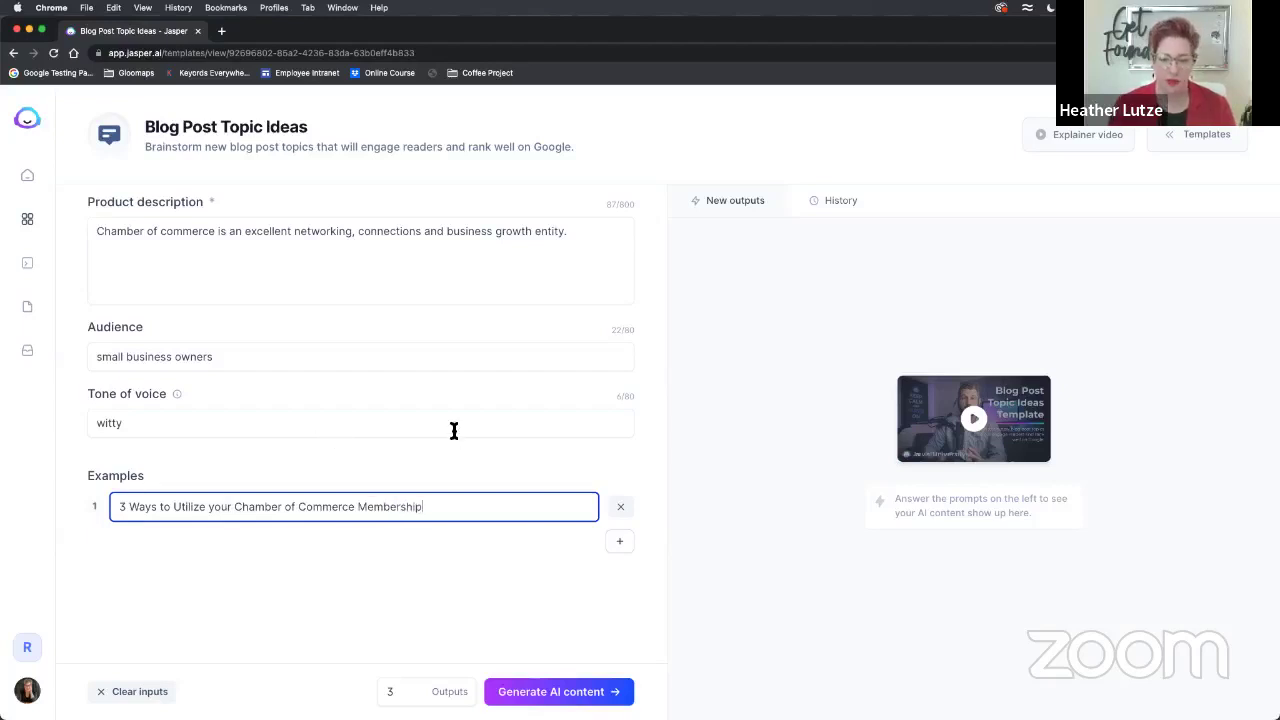
- Set the number of outputs to 5 and generate the blog topic ideas
scroll(423, 539, "up", 1)
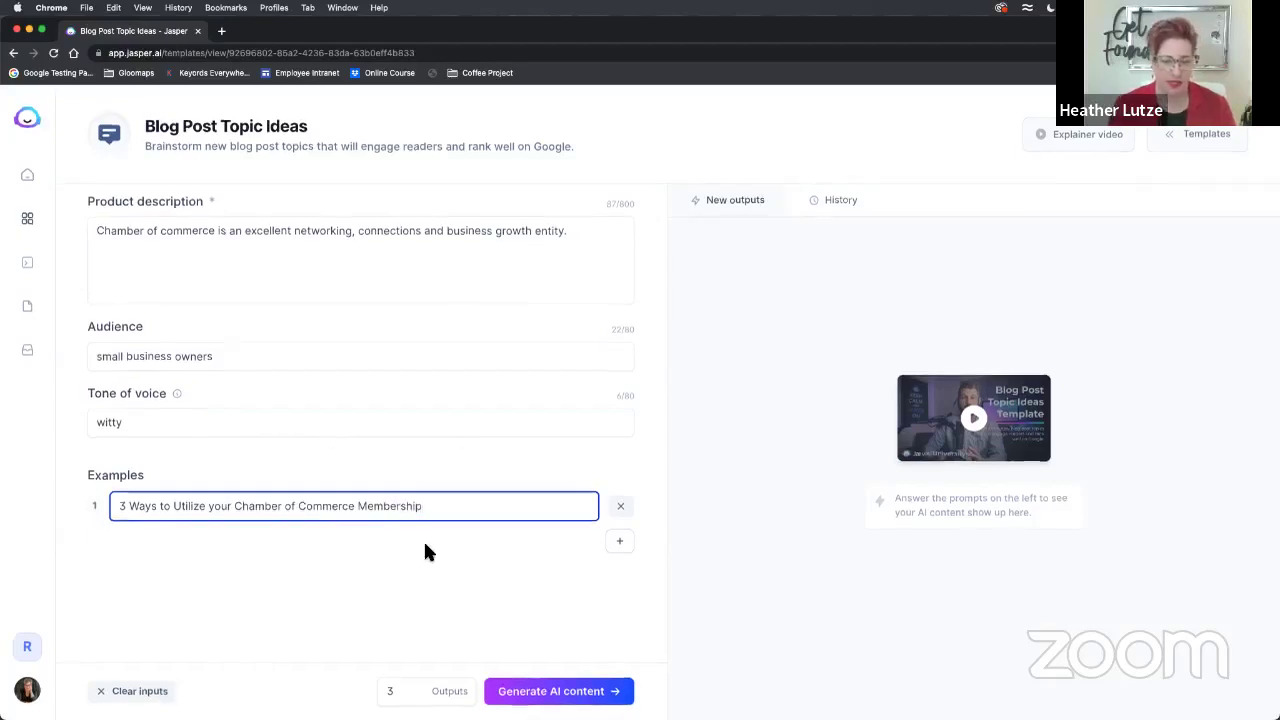
left_click(414, 687)
left_click(414, 687)
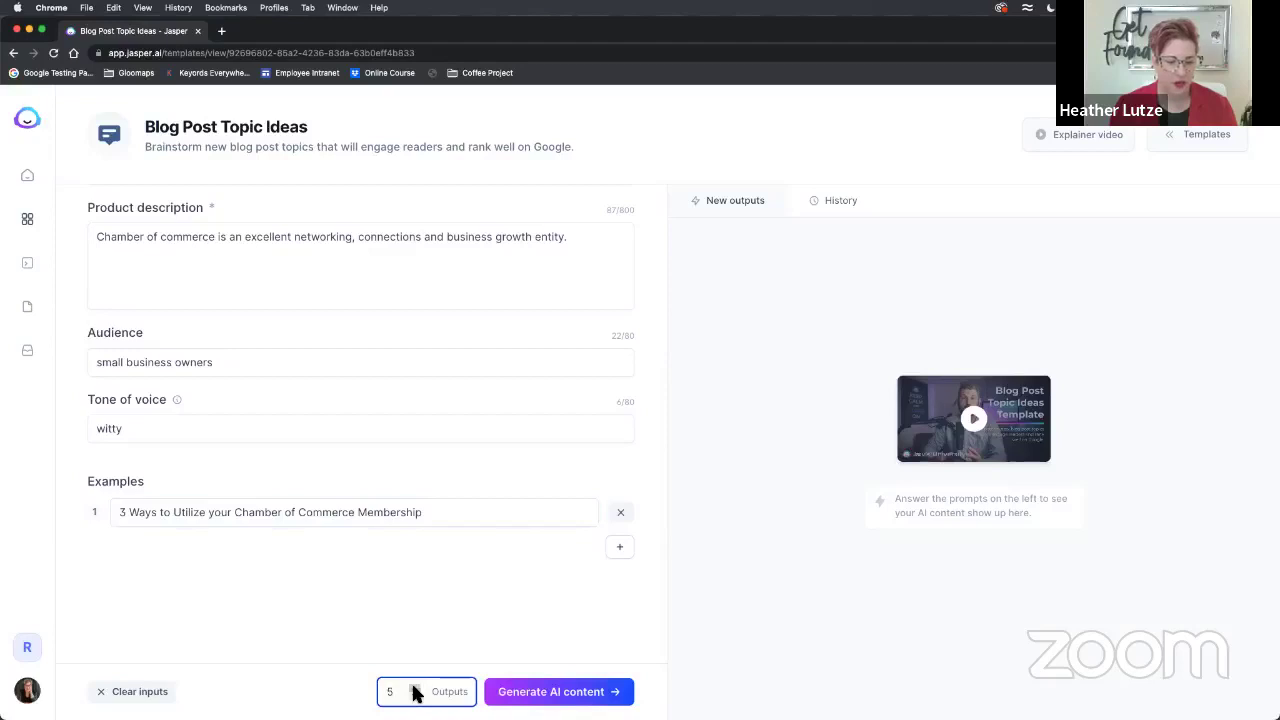
left_click(580, 698)
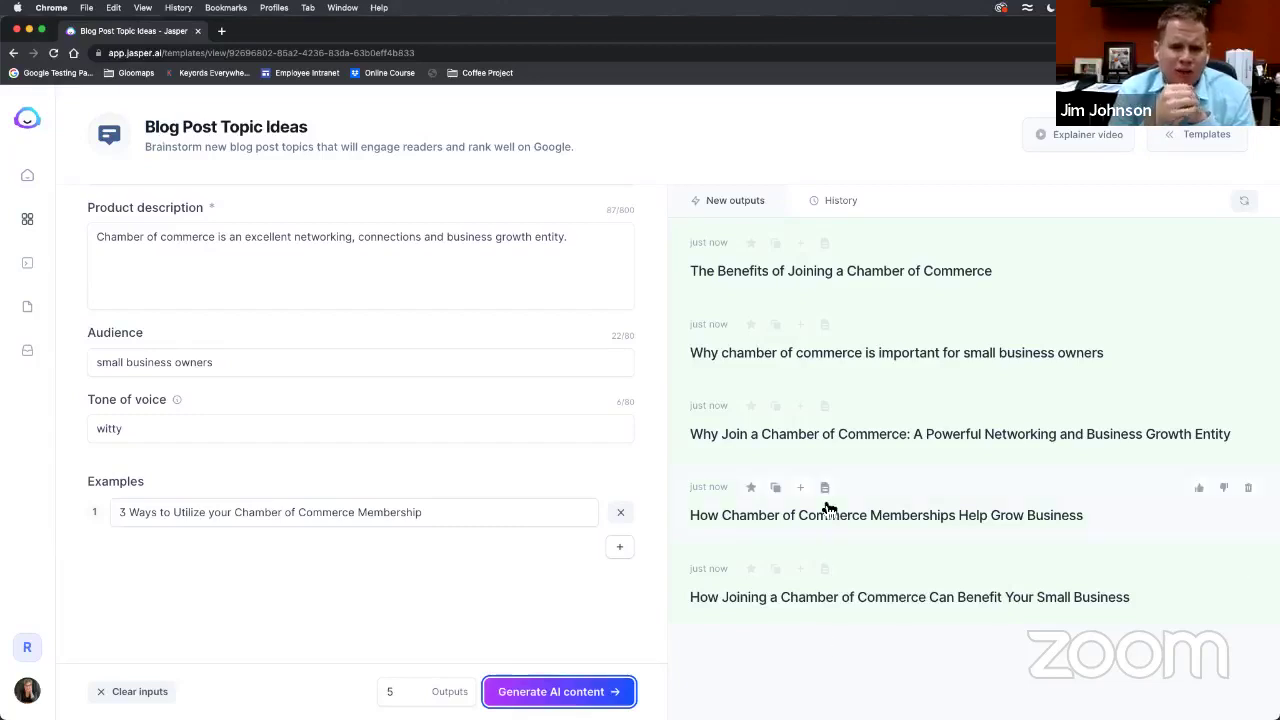
- Copy the generated topic "How Chamber of Commerce Memberships Help Grow Business" and open it in a new document
left_click(724, 520)
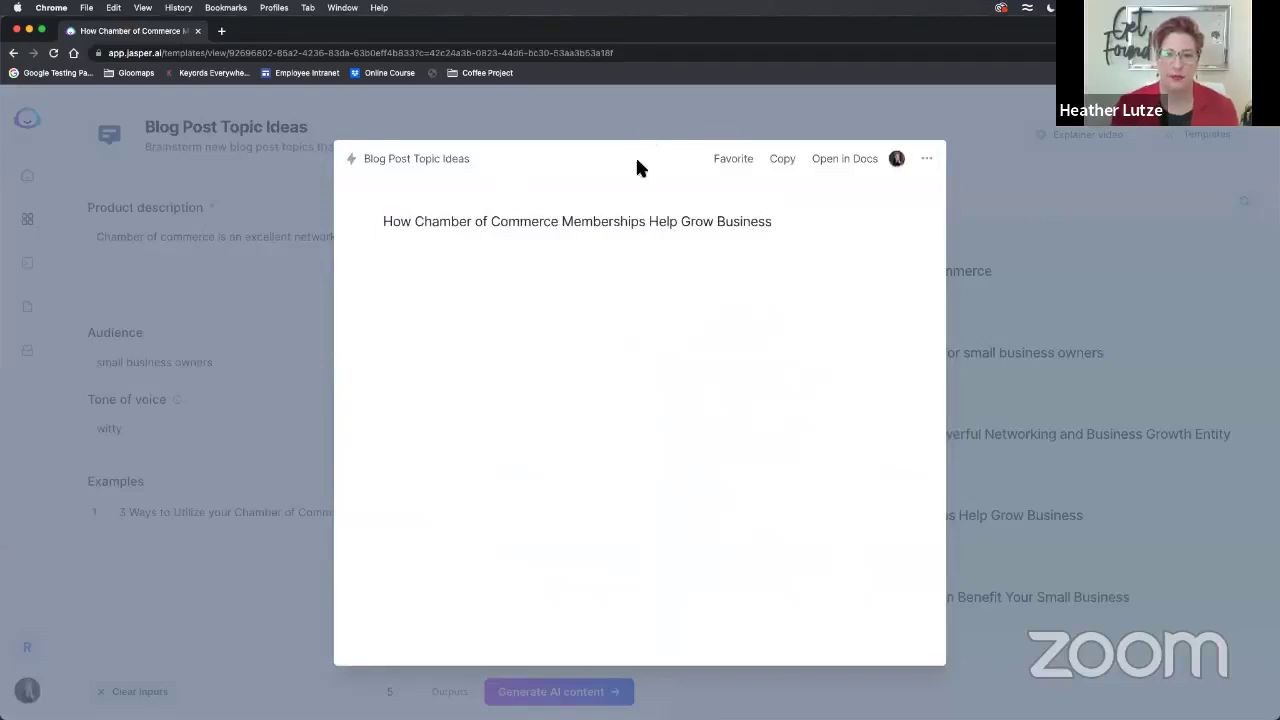
left_click(793, 159)
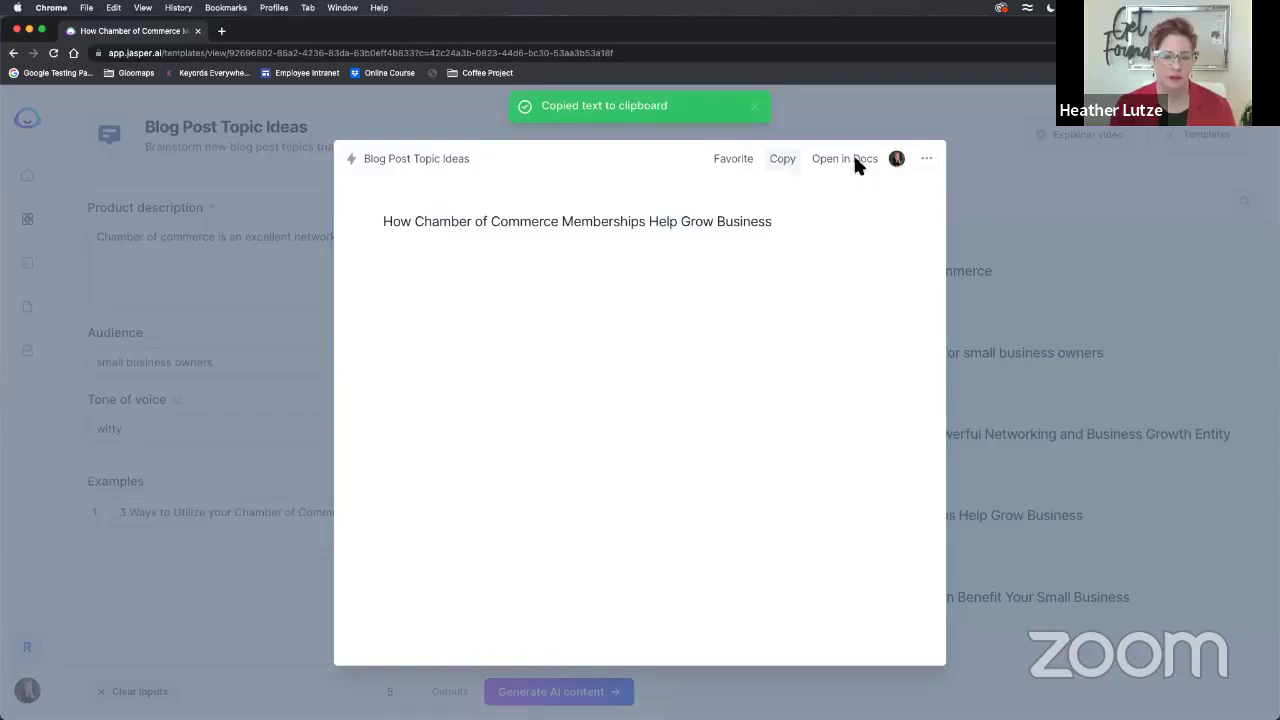
left_click(1077, 499)
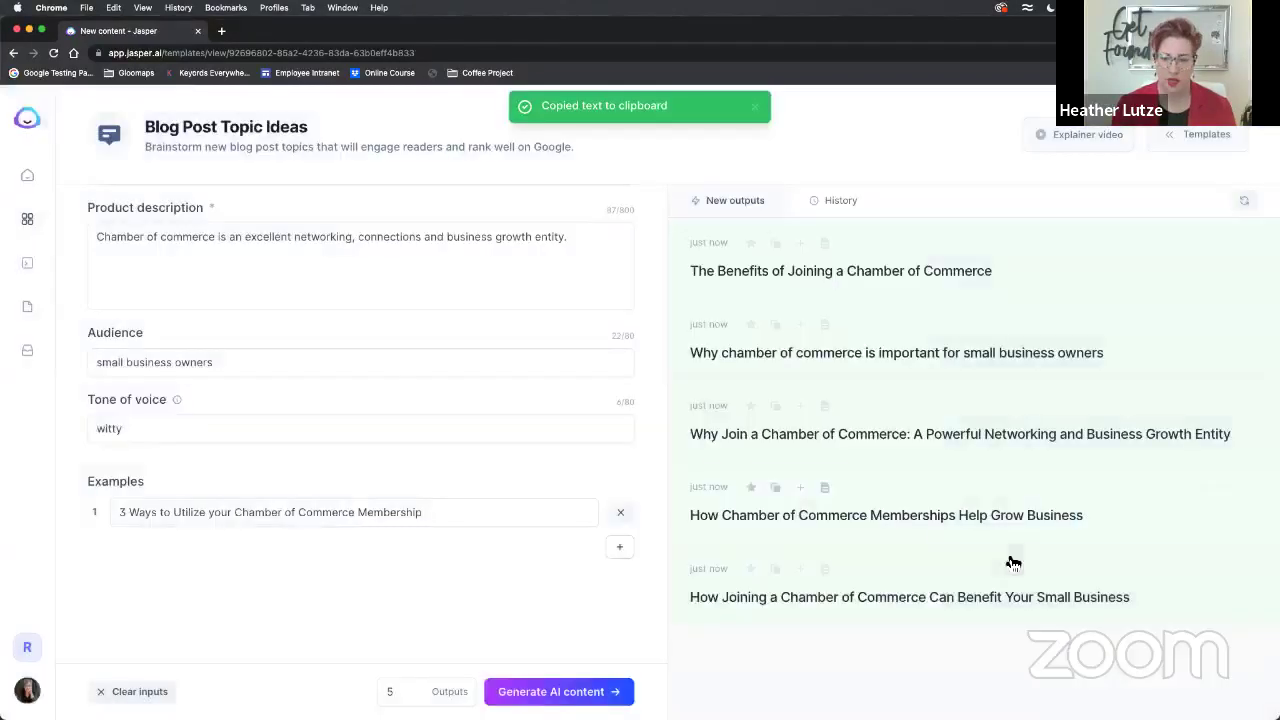
left_click(824, 487)
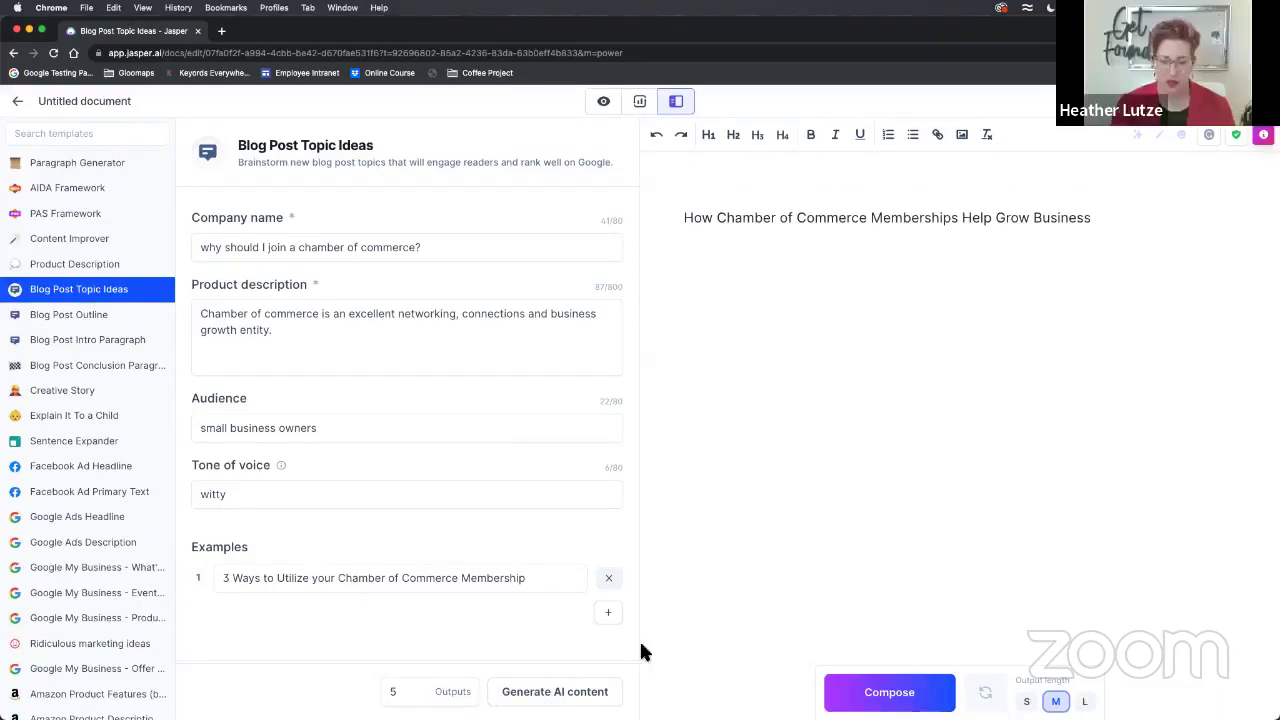
- Compose the blog post below its title, continuing the AI writing through all the list points to the closing paragraph, and review the text
left_click(889, 690)
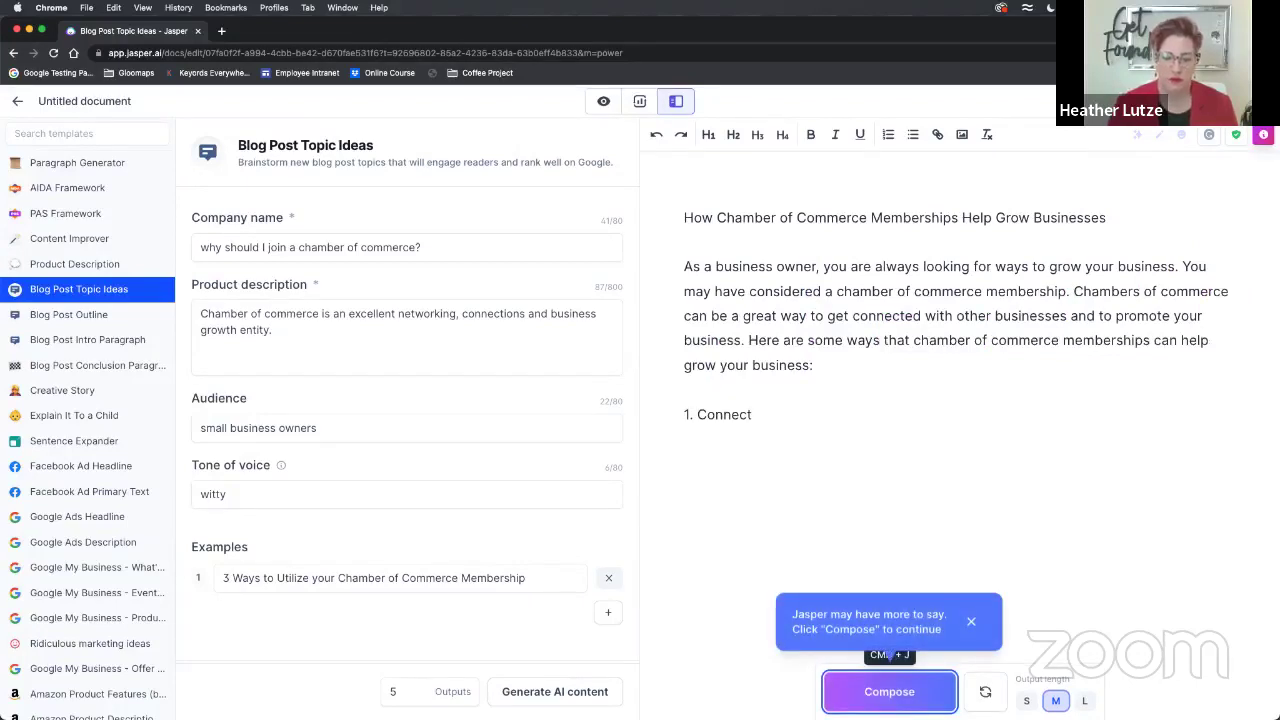
key("super+j")
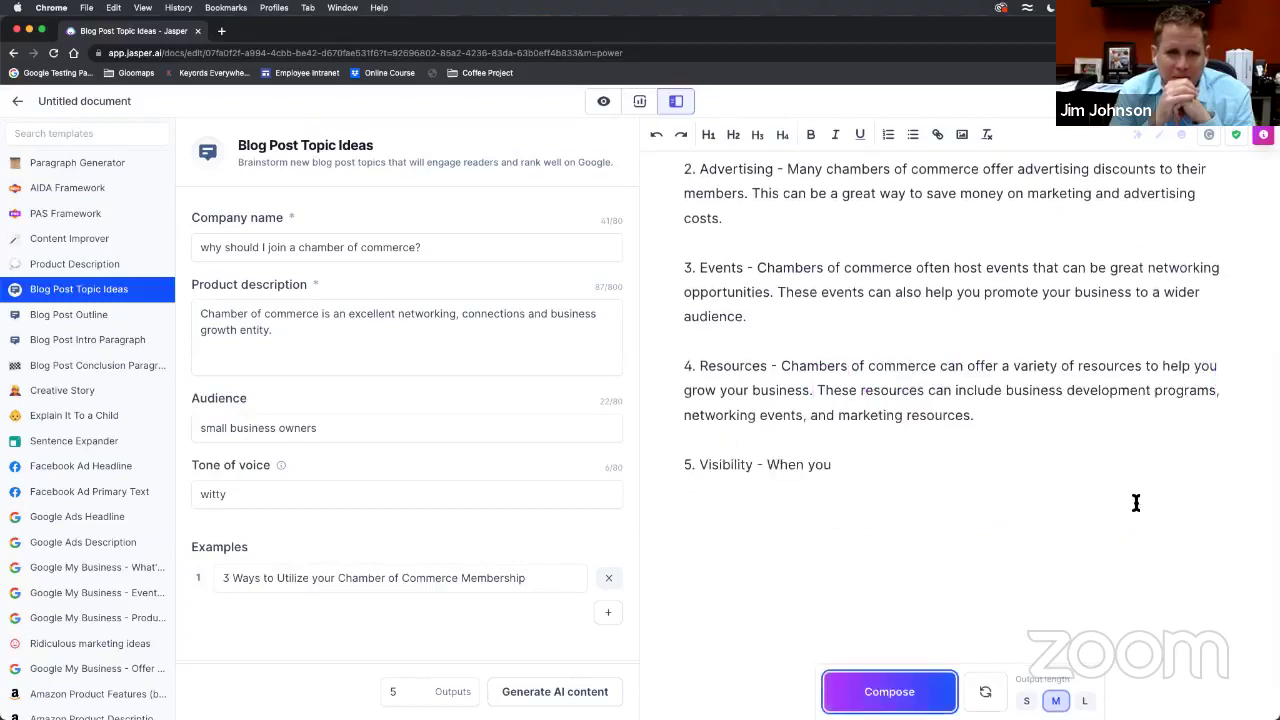
key("super+a")
left_click(931, 575)
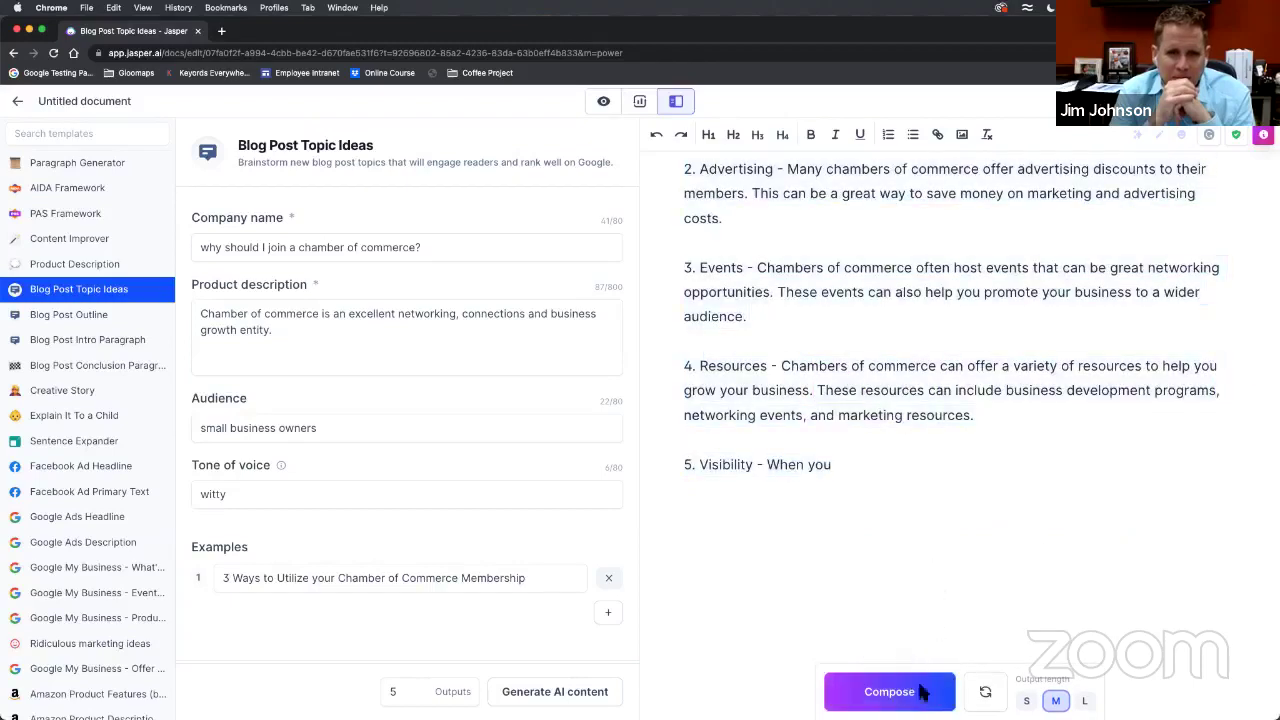
left_click(922, 692)
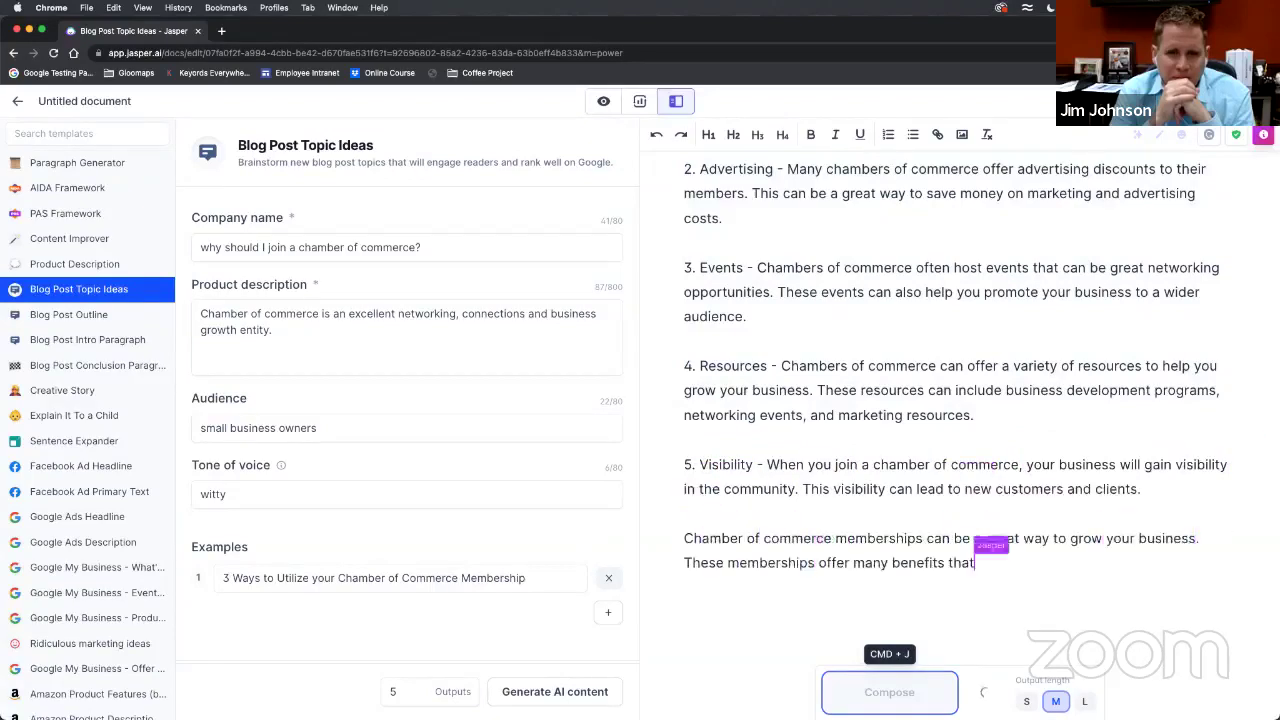
left_click(922, 692)
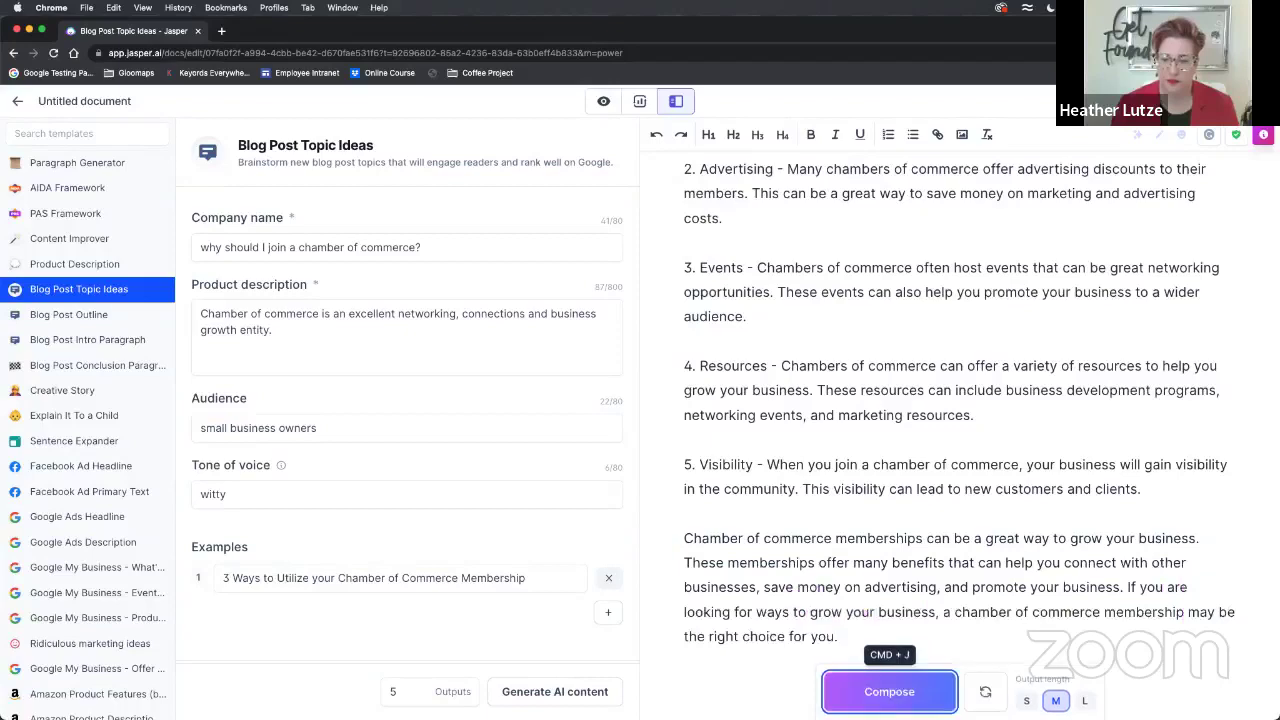
scroll(1030, 598, "down", 1)
scroll(1030, 598, "up", 5)
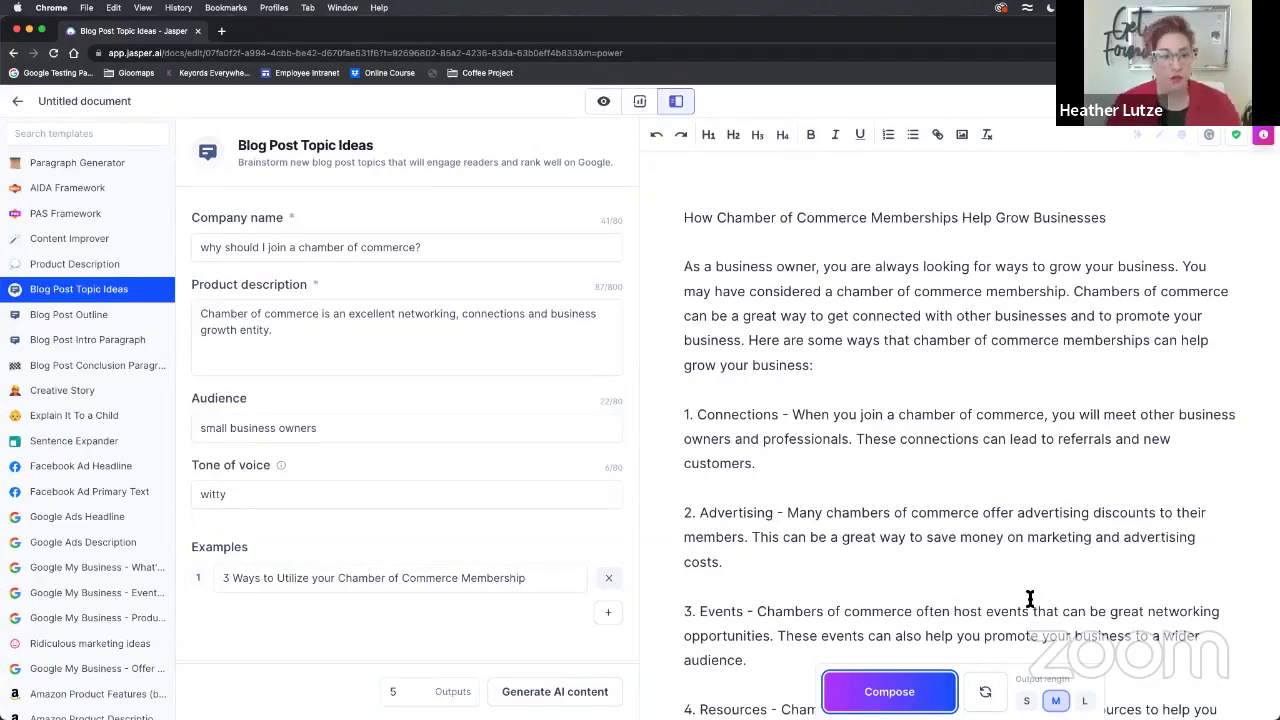
scroll(1004, 590, "down", 1)
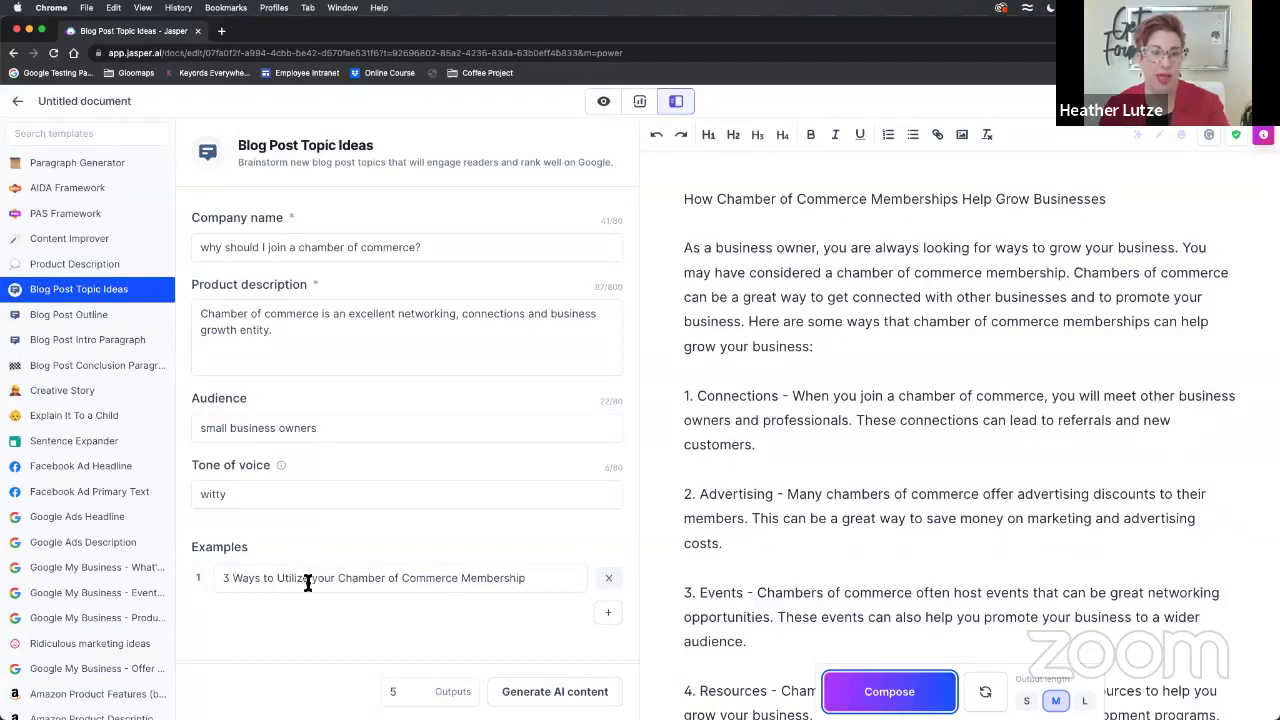